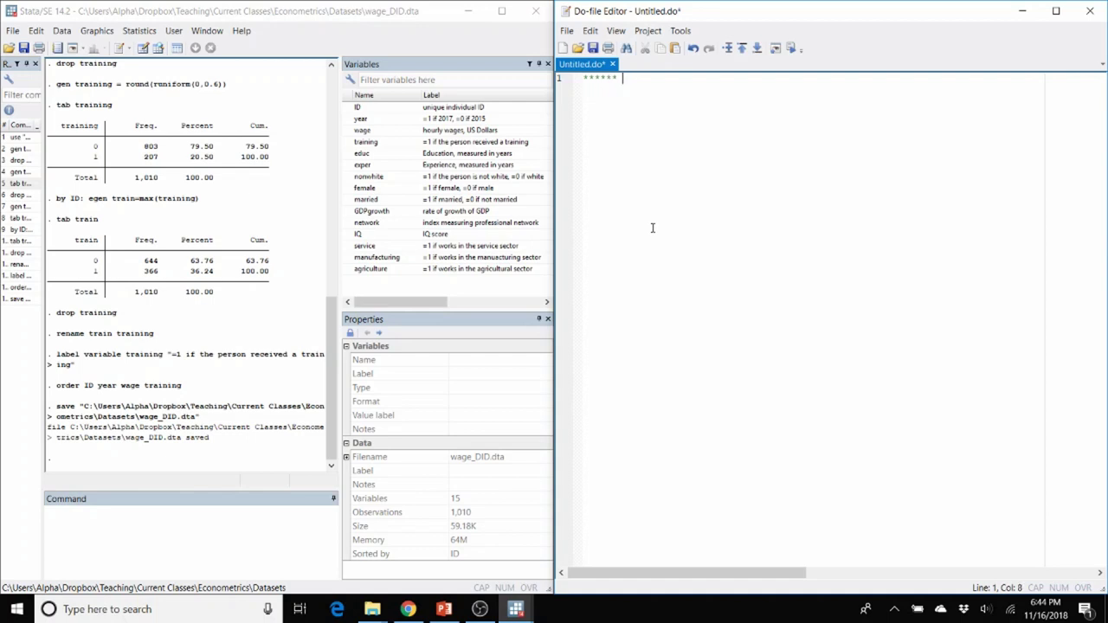
# Complete the do-file's title comment as "****** Lecture 16 - Difference in Differences ******"
pyautogui.write('Lecture 16 - Diff')
pyautogui.press('BackSpace')
pyautogui.press('BackSpace')
pyautogui.press('BackSpace')
pyautogui.write('ifference in Differences ******')
# Add the comment "* Look at the data first." on line 4, leaving two blank lines under the title
pyautogui.press('Return')
pyautogui.press('Return')
pyautogui.press('Return')
pyautogui.write('* Look')
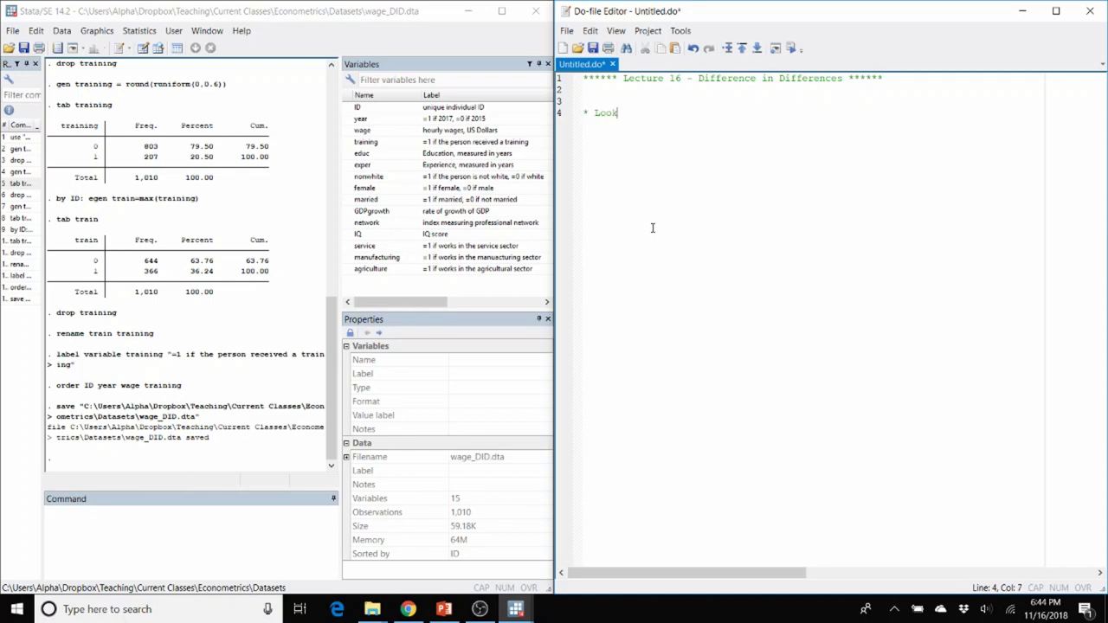
pyautogui.write(' at the data first.')
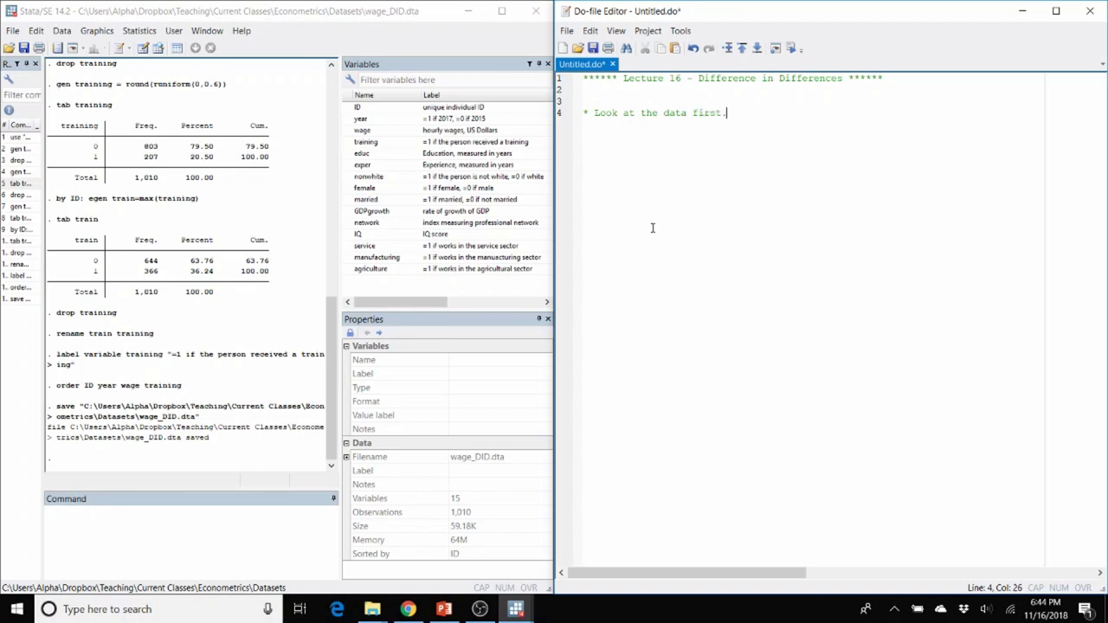
# After a blank line, add the comment "* We are going to look at the impact of a training program on employee wages."
pyautogui.press('Return')
pyautogui.press('Return')
pyautogui.write('* We are going to look at the impa')
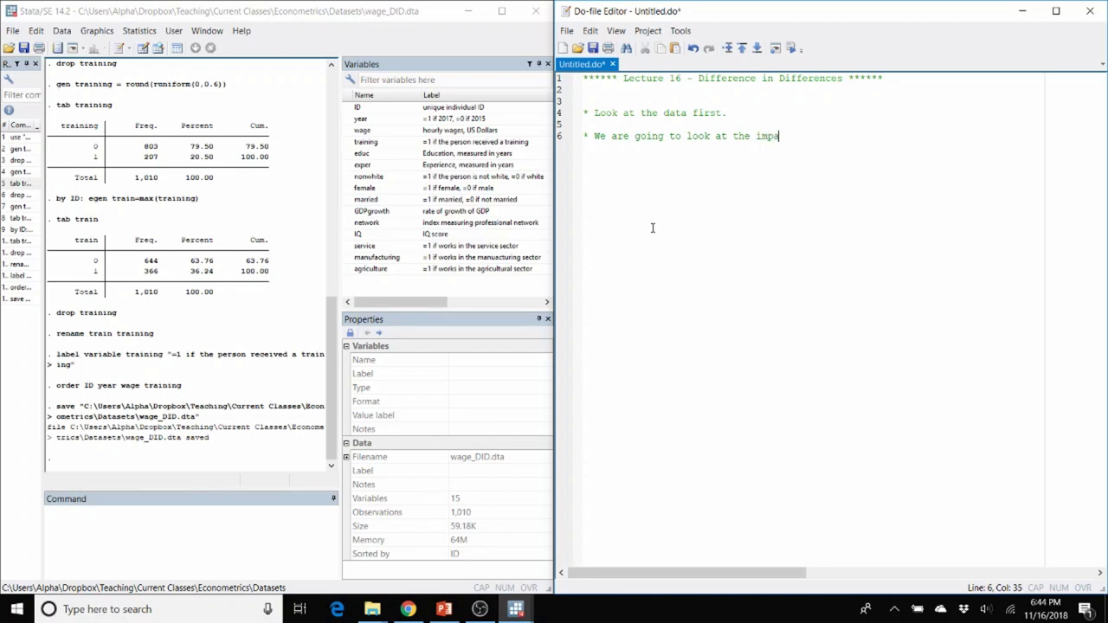
pyautogui.write('ct of a training pr')
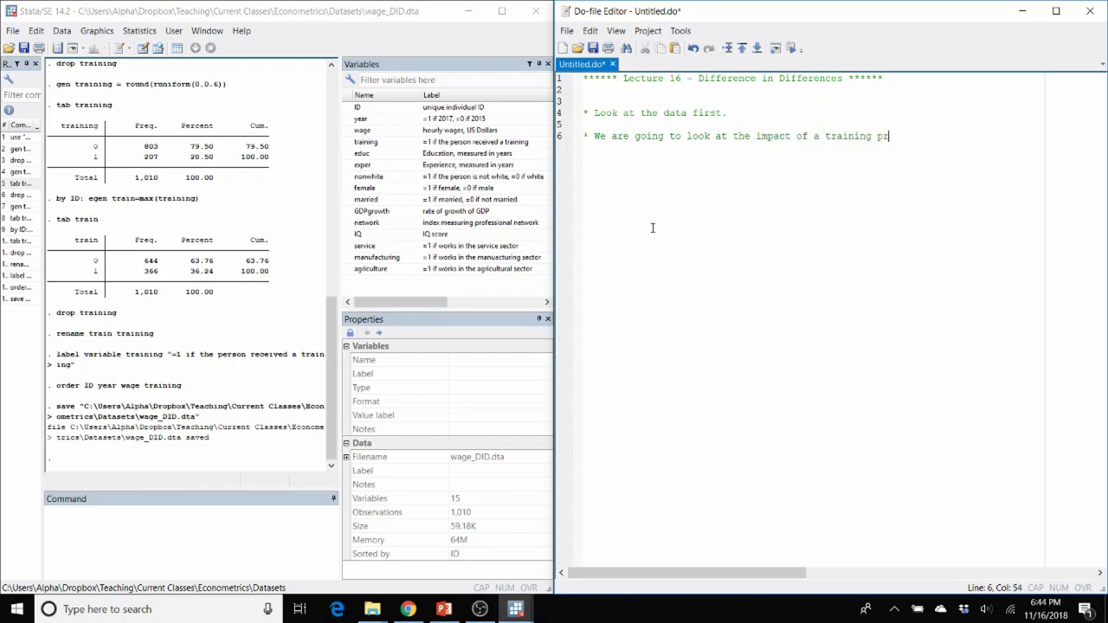
pyautogui.write('ogram on employee wages.')
# Add the comment line "* We have data on people that received the training (treatment) and those" on line 7
pyautogui.press('Return')
pyautogui.write('*')
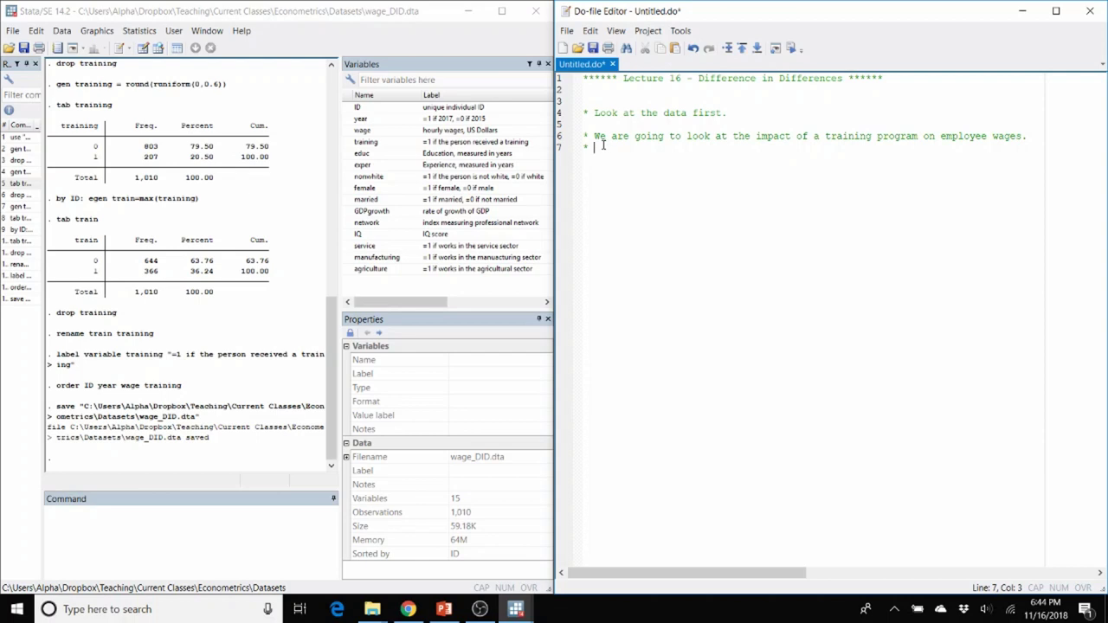
pyautogui.write('We ar')
pyautogui.press('BackSpace')
pyautogui.press('BackSpace')
pyautogui.press('BackSpace')
pyautogui.write('have data on ')
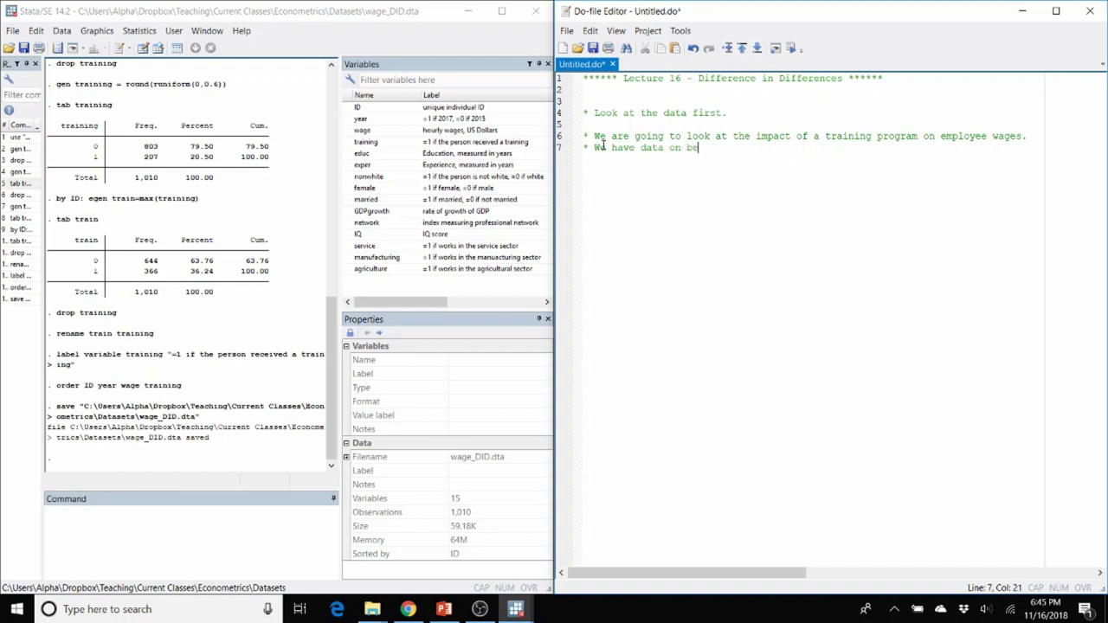
pyautogui.write('people that received the trai')
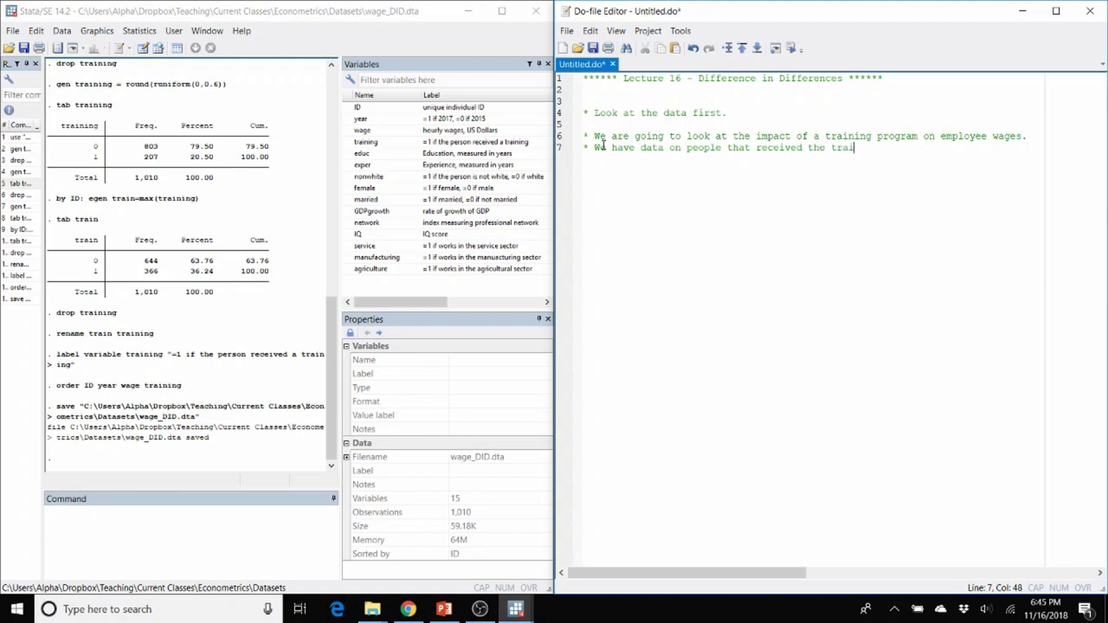
pyautogui.write('ning (treatment) and those')
# Continue the comment on line 8 with "* that did not (control). We also have data on both the treatment and control"
pyautogui.press('Return')
pyautogui.write('* that di')
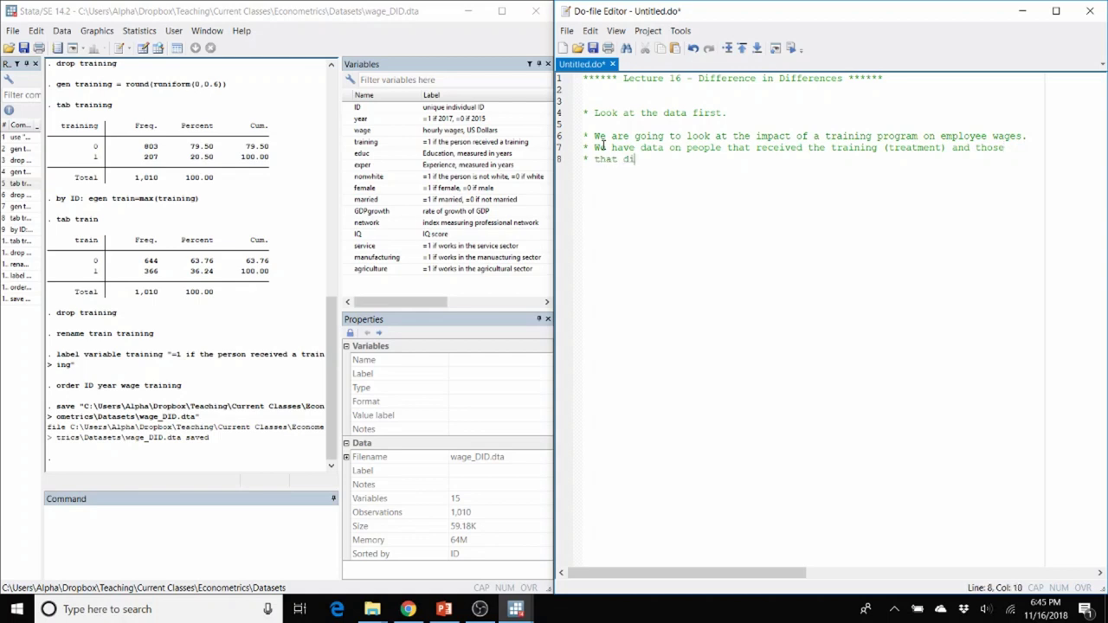
pyautogui.write('d not (control). We also h')
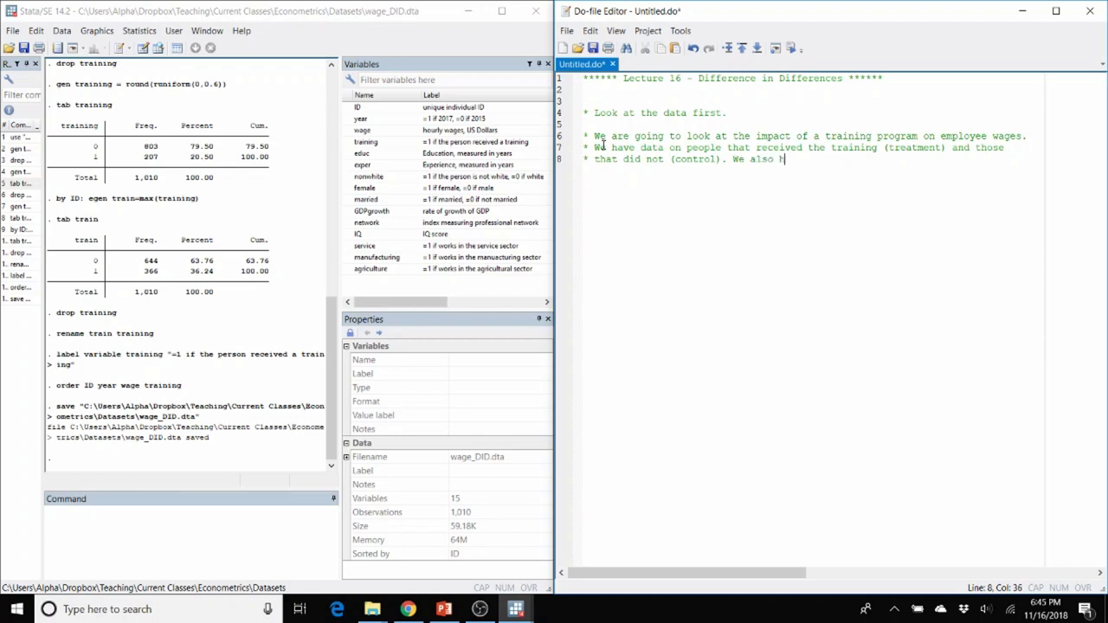
pyautogui.write('ave data on both the treatm')
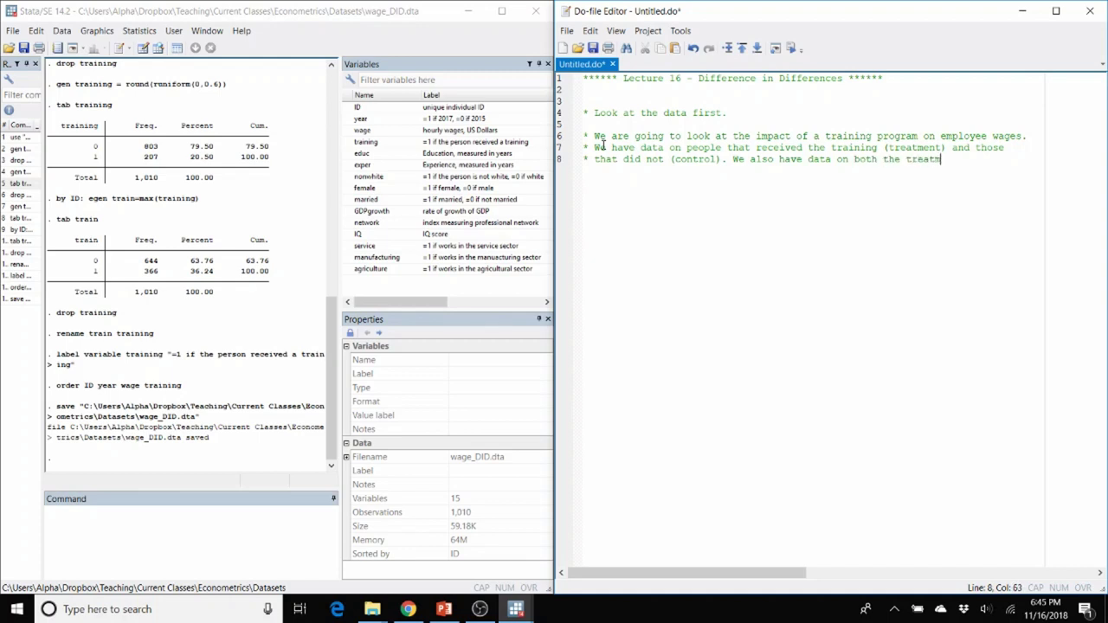
pyautogui.write('ent and control')
# Finish the data description on line 9 with "* individuals BEfore and After the intervention, training."
pyautogui.press('Return')
pyautogui.write('* ins')
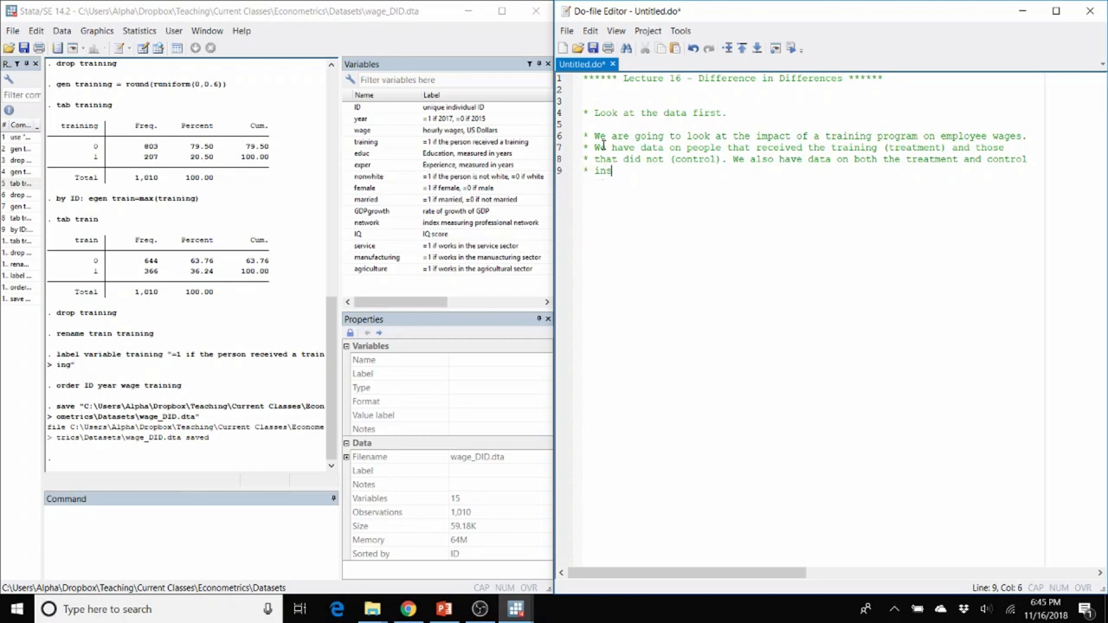
pyautogui.press('BackSpace')
pyautogui.write('dividuals BEfore an')
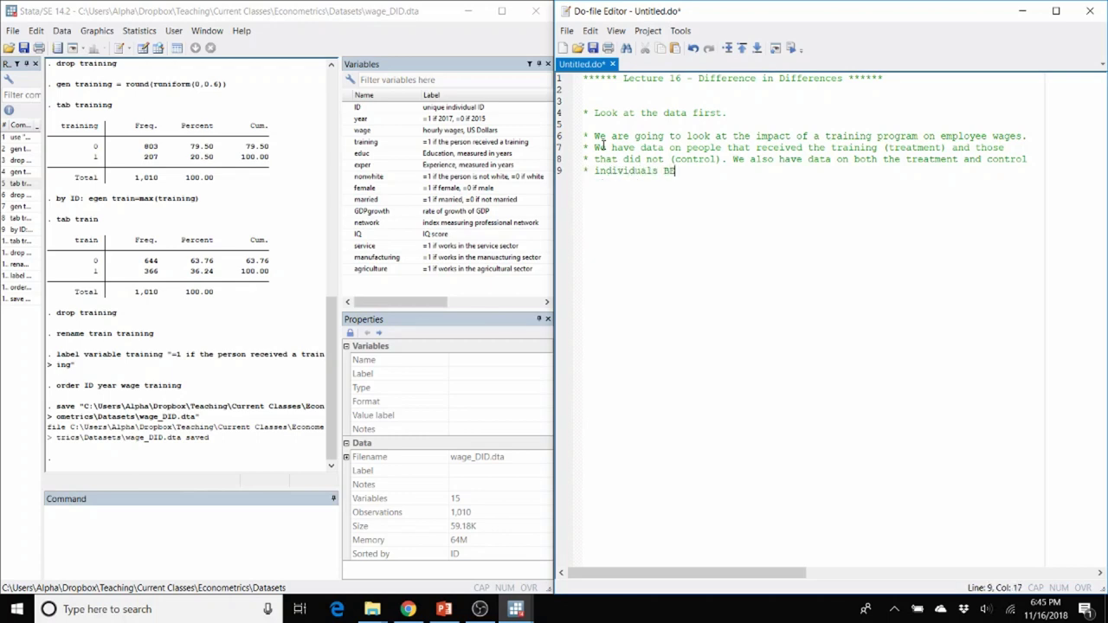
pyautogui.write('d After')
pyautogui.press('BackSpace')
pyautogui.write('.')
pyautogui.press('BackSpace')
pyautogui.press('BackSpace')
pyautogui.write('the in')
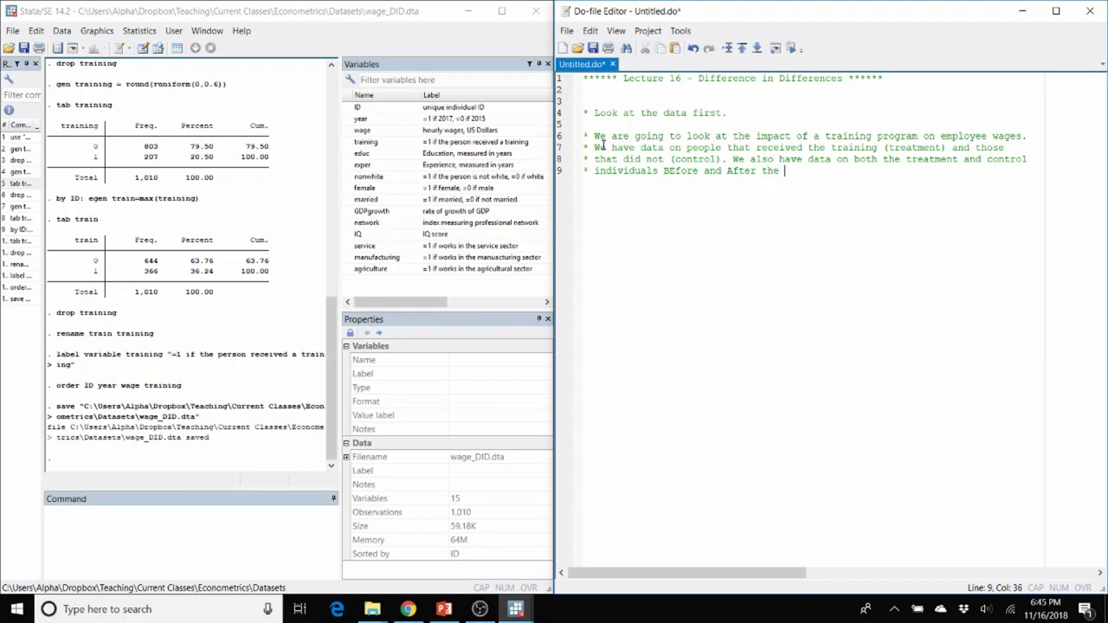
pyautogui.write('tervention, ')
pyautogui.write('tarin')
pyautogui.press('BackSpace')
pyautogui.press('BackSpace')
pyautogui.press('BackSpace')
pyautogui.press('BackSpace')
pyautogui.write('raining.')
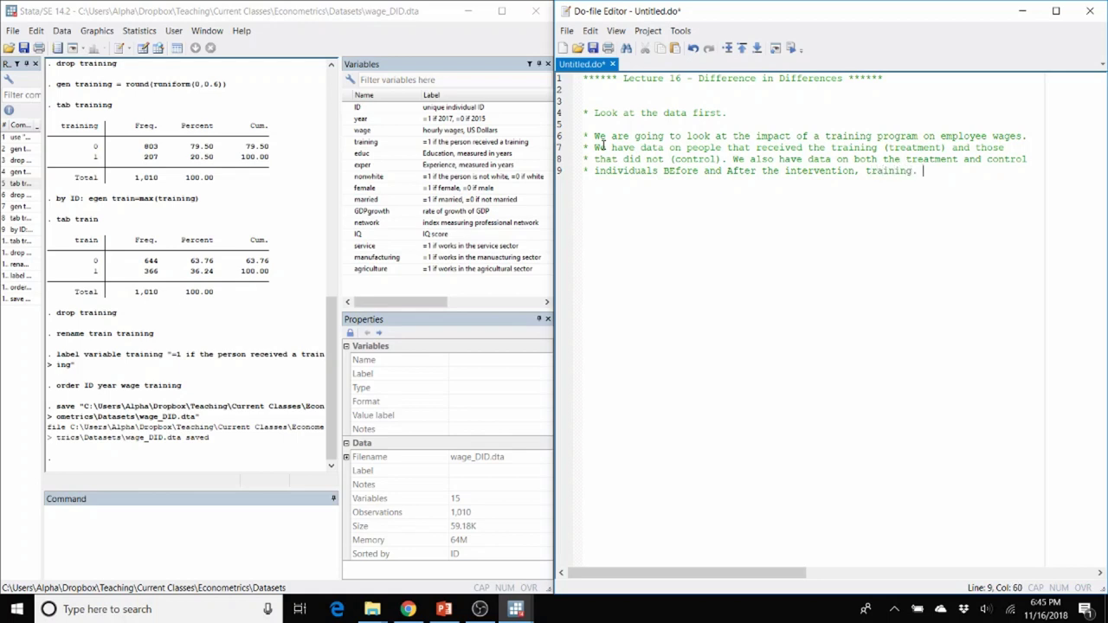
# Open the wage_DID dataset in browse mode and examine how the ID column repeats over the first observations
pyautogui.click(158, 48)
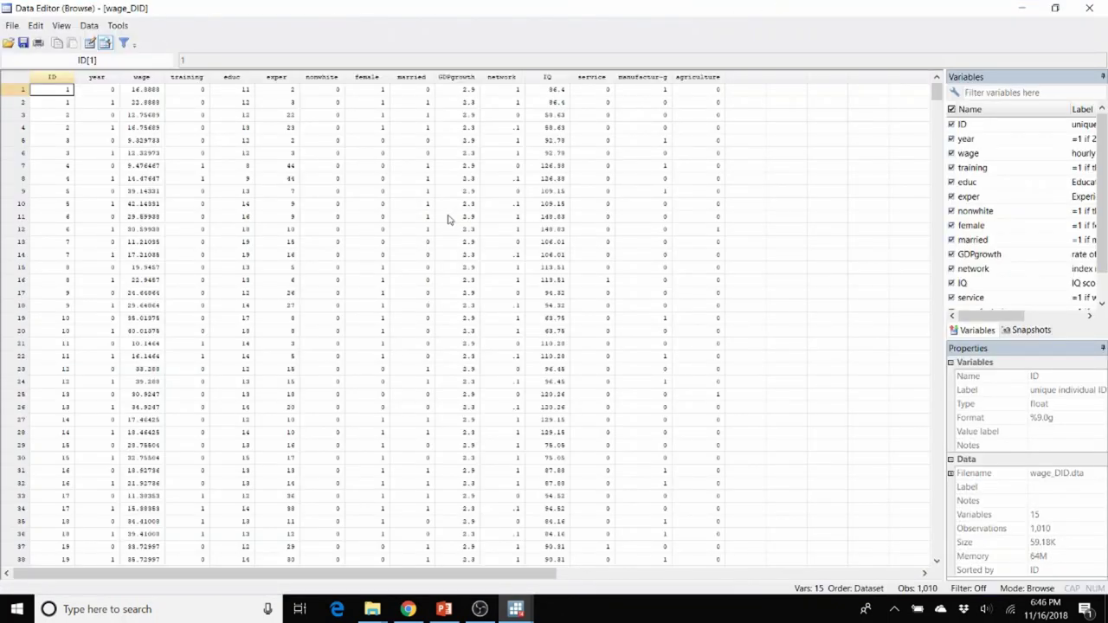
pyautogui.click(53, 77)
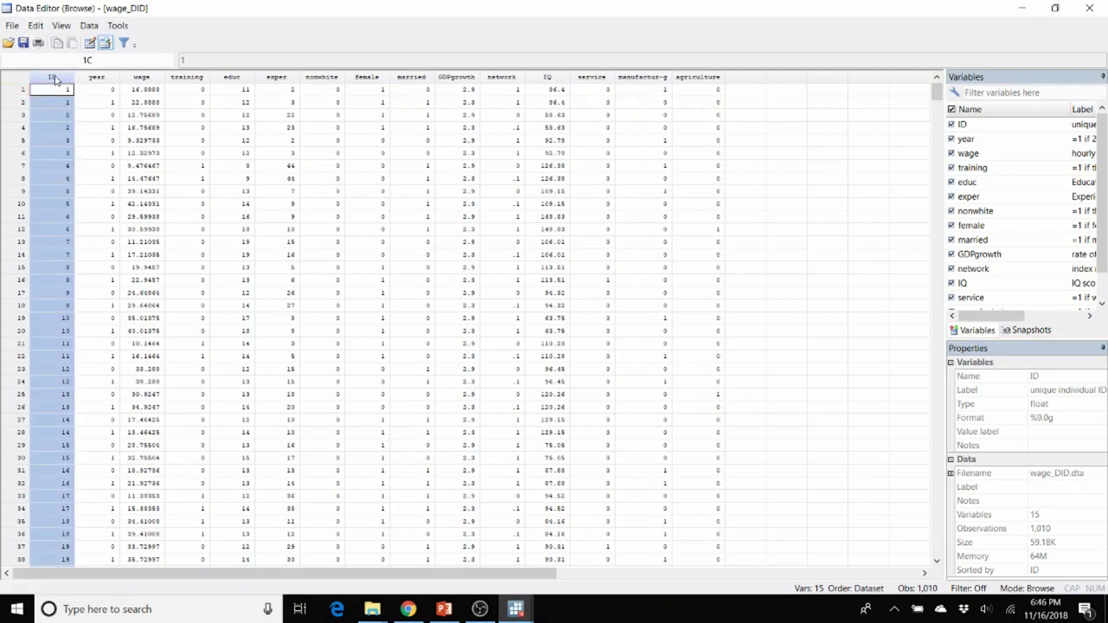
pyautogui.press('Down')
pyautogui.press('Down')
pyautogui.press('Down')
pyautogui.press('Down')
pyautogui.press('Up')
pyautogui.press('Up')
pyautogui.press('Up')
pyautogui.press('Up')
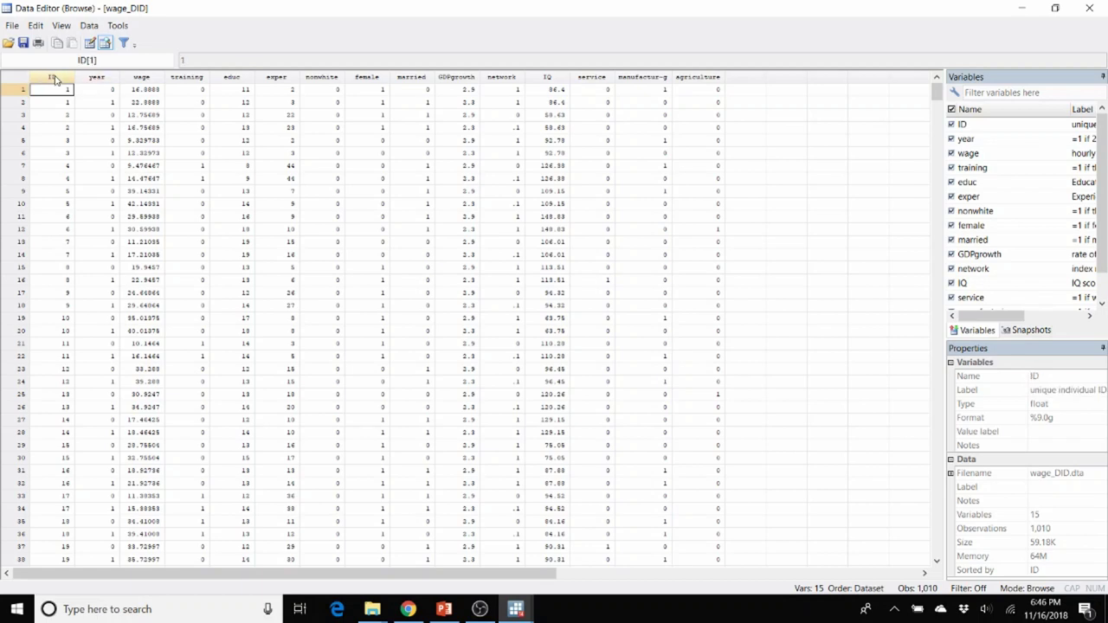
# Compare the ID and year values row by row for the first two individuals
pyautogui.press('Right')
pyautogui.press('Left')
pyautogui.press('Down')
pyautogui.press('Right')
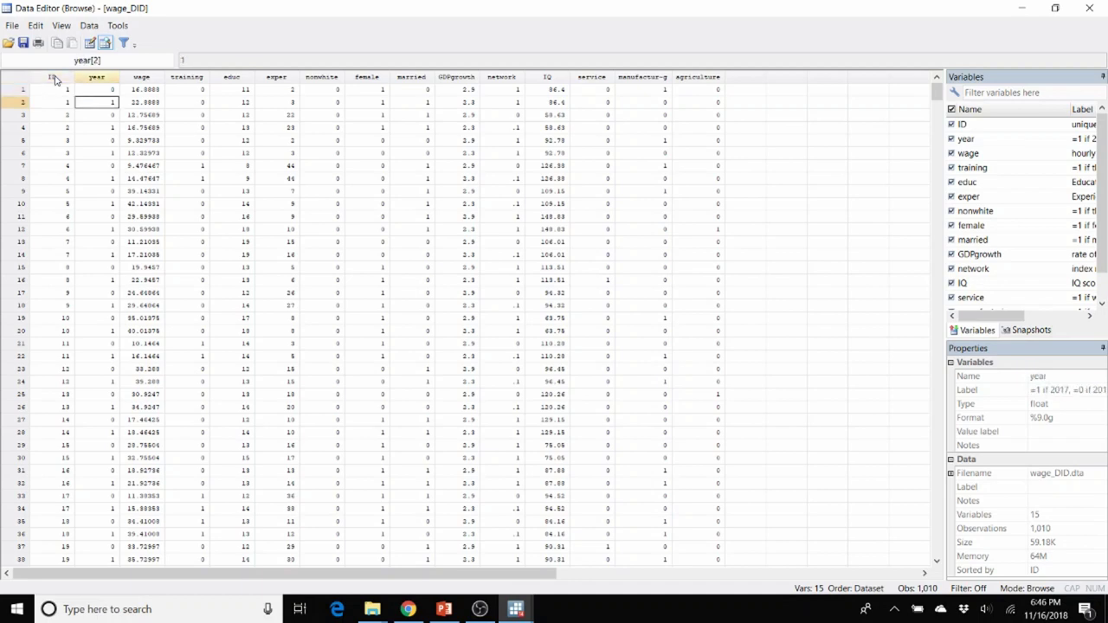
pyautogui.press('Left')
pyautogui.press('Down')
pyautogui.press('Right')
pyautogui.press('Left')
pyautogui.press('Down')
pyautogui.press('Right')
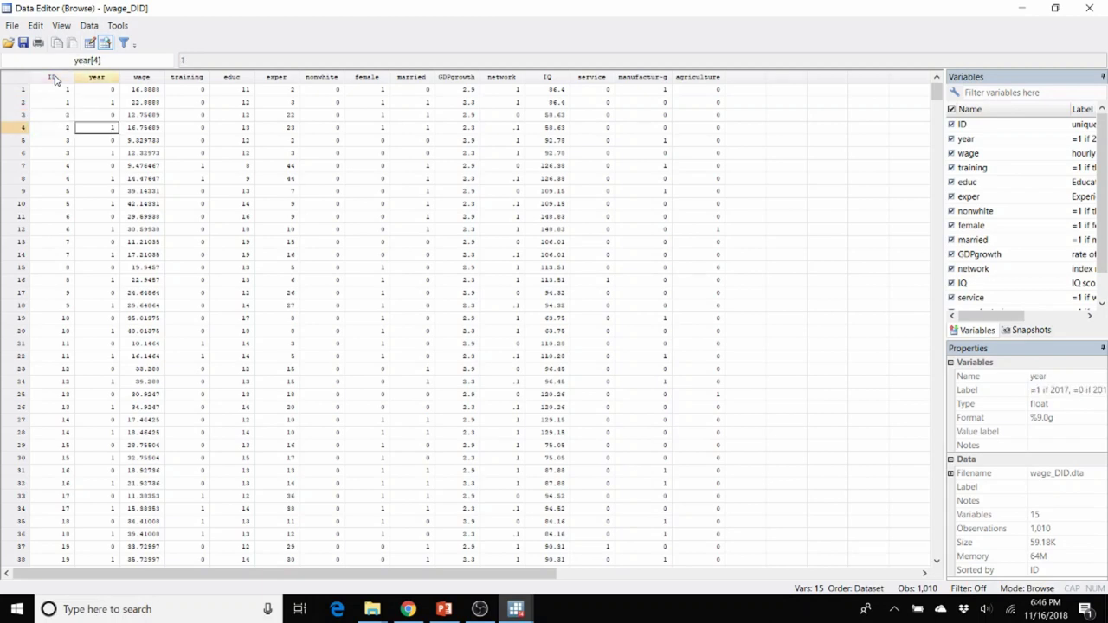
pyautogui.press('Up')
pyautogui.press('Up')
pyautogui.press('Up')
pyautogui.press('Left')
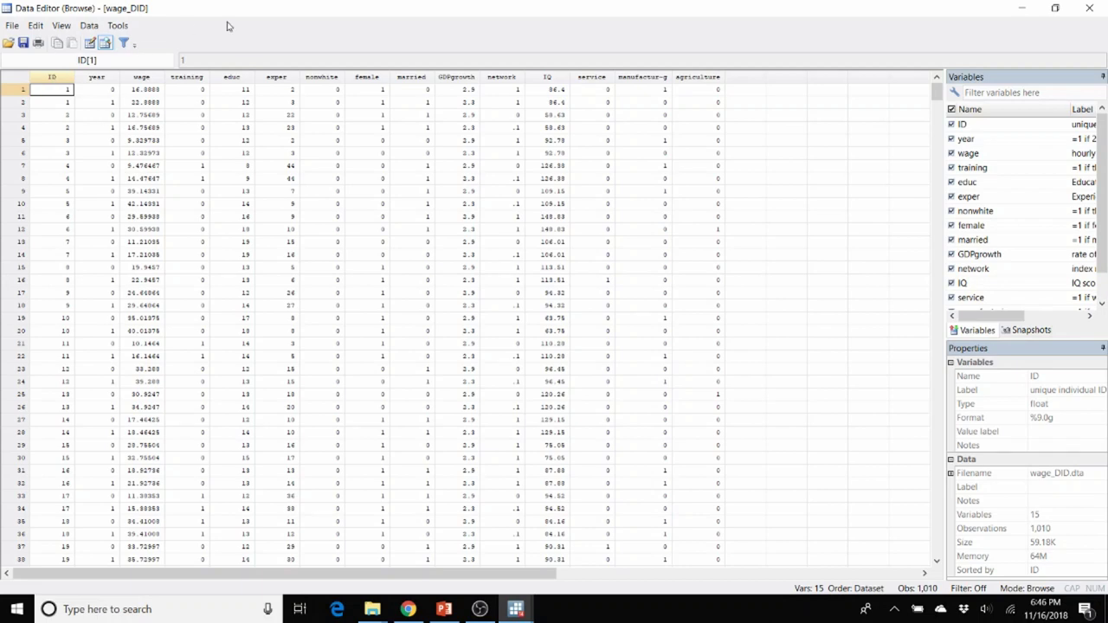
# Examine the year indicator in the first individual's two observations
pyautogui.press('Right')
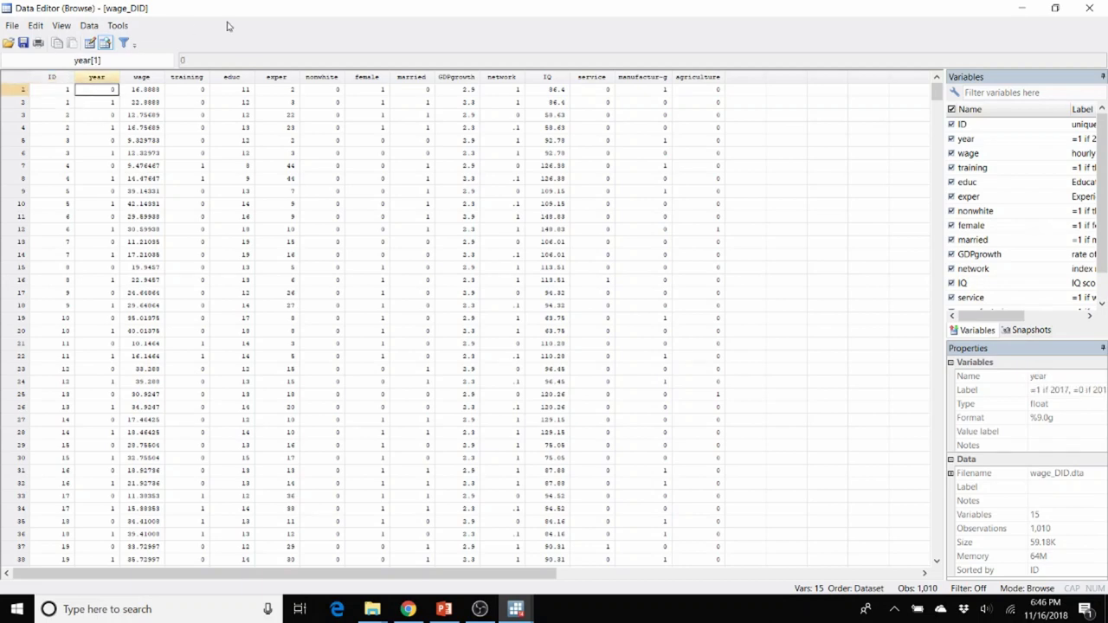
pyautogui.press('Down')
pyautogui.press('Up')
pyautogui.press('Down')
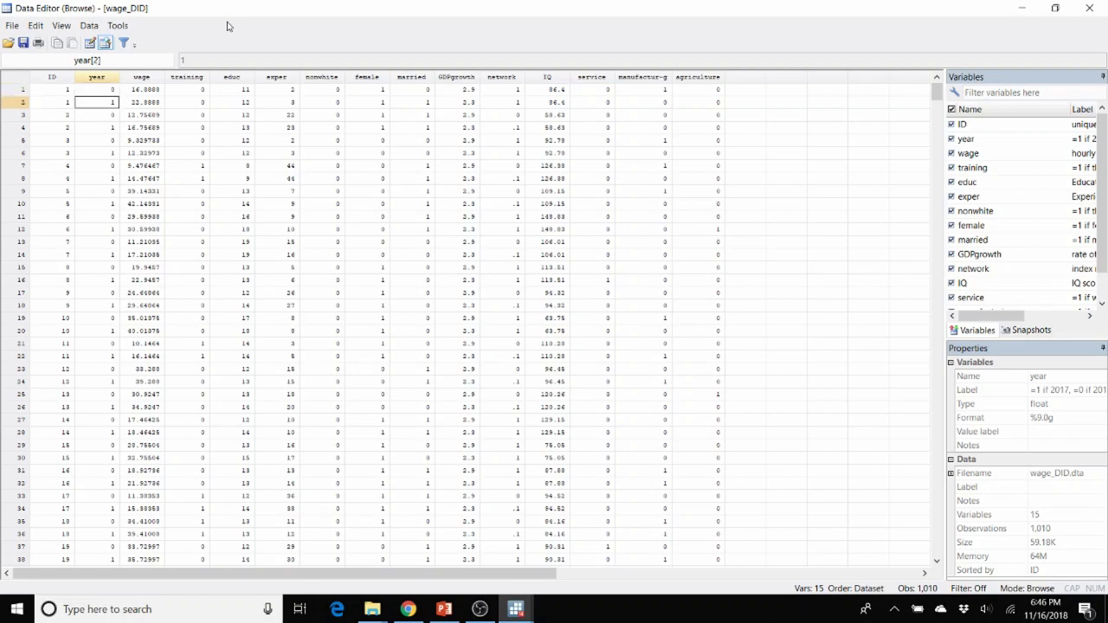
pyautogui.press('Up')
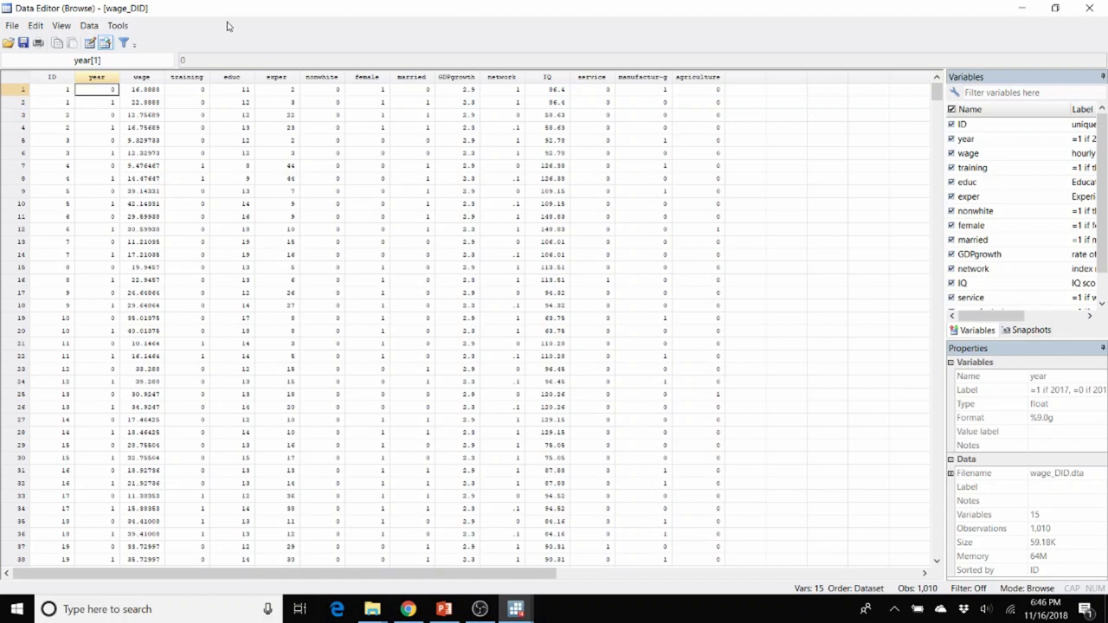
pyautogui.press('Down')
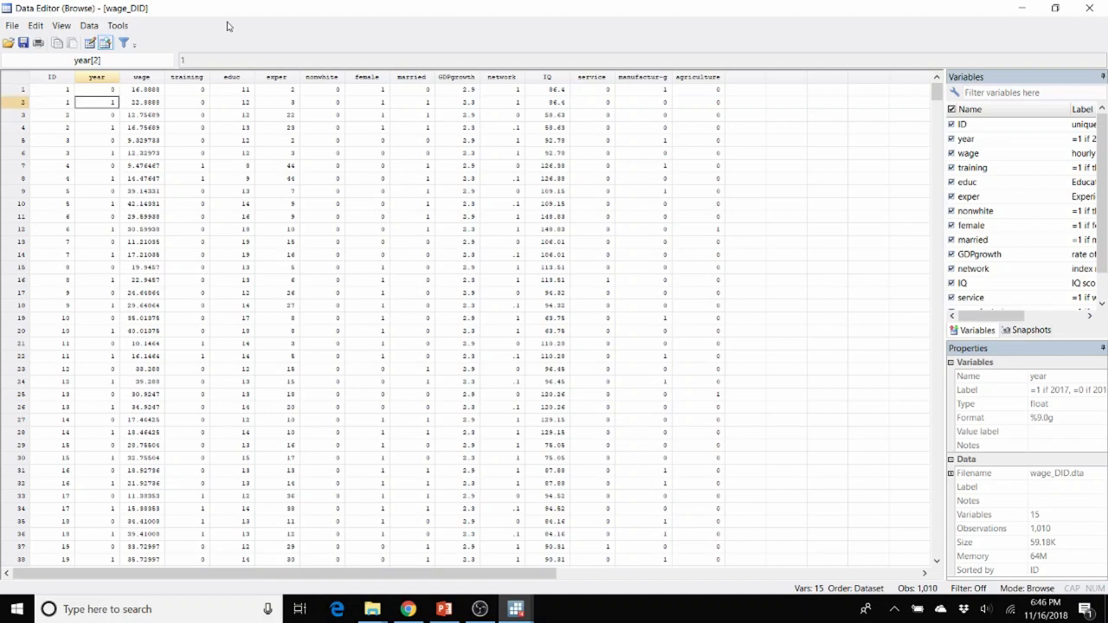
# Compare the wage values between the two years for the first two individuals
pyautogui.press('Right')
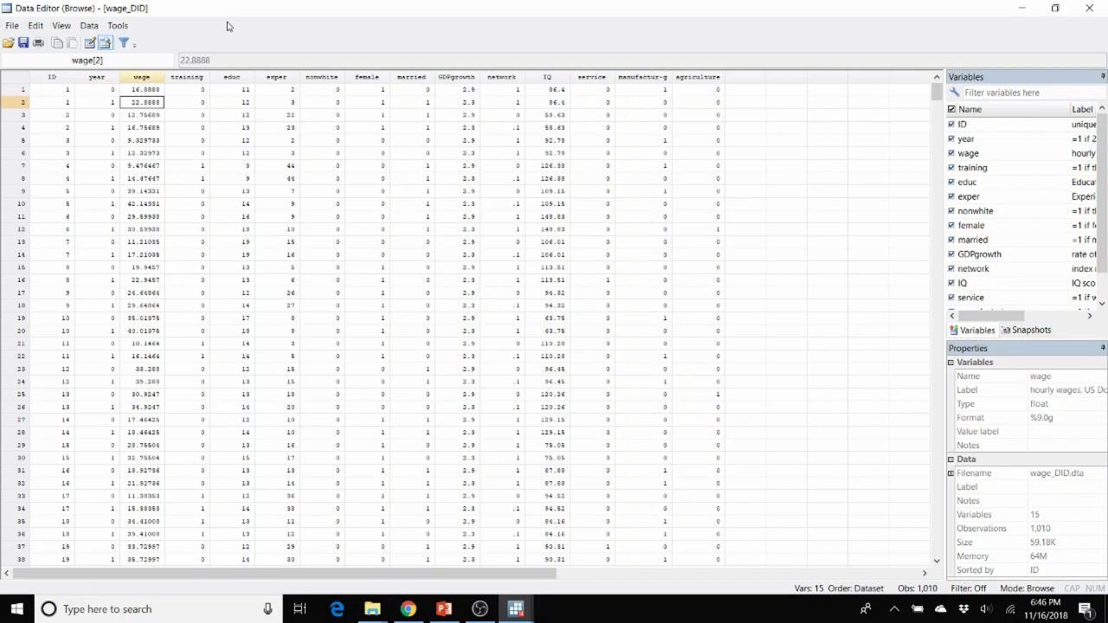
pyautogui.press('Up')
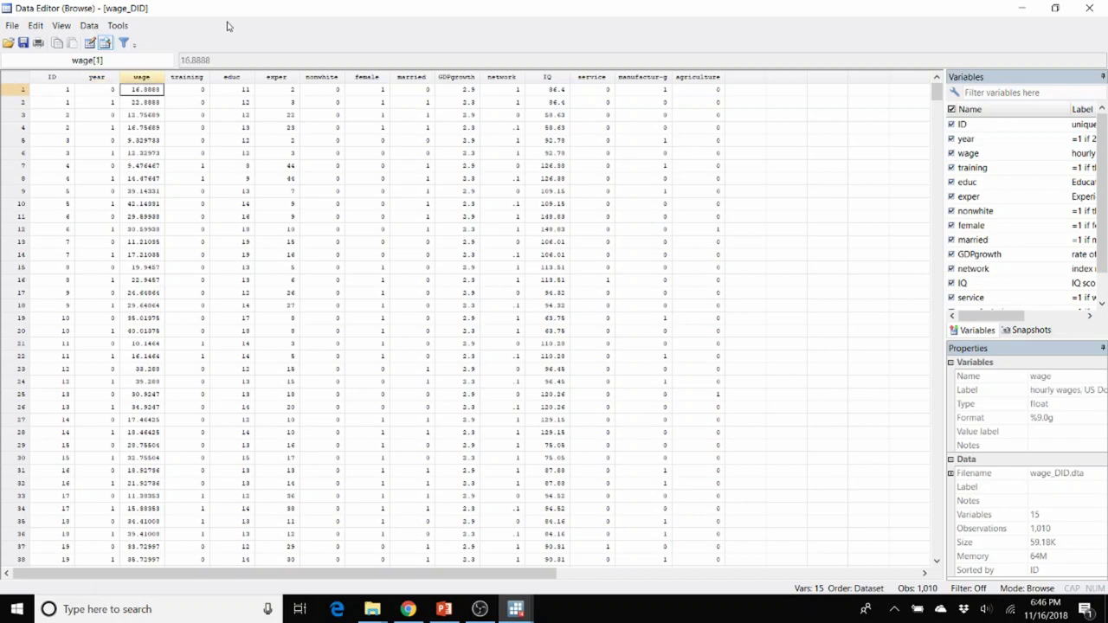
pyautogui.press('Down')
pyautogui.press('Up')
pyautogui.press('Down')
pyautogui.press('Up')
pyautogui.press('Down')
pyautogui.press('Up')
pyautogui.press('Down')
pyautogui.press('Down')
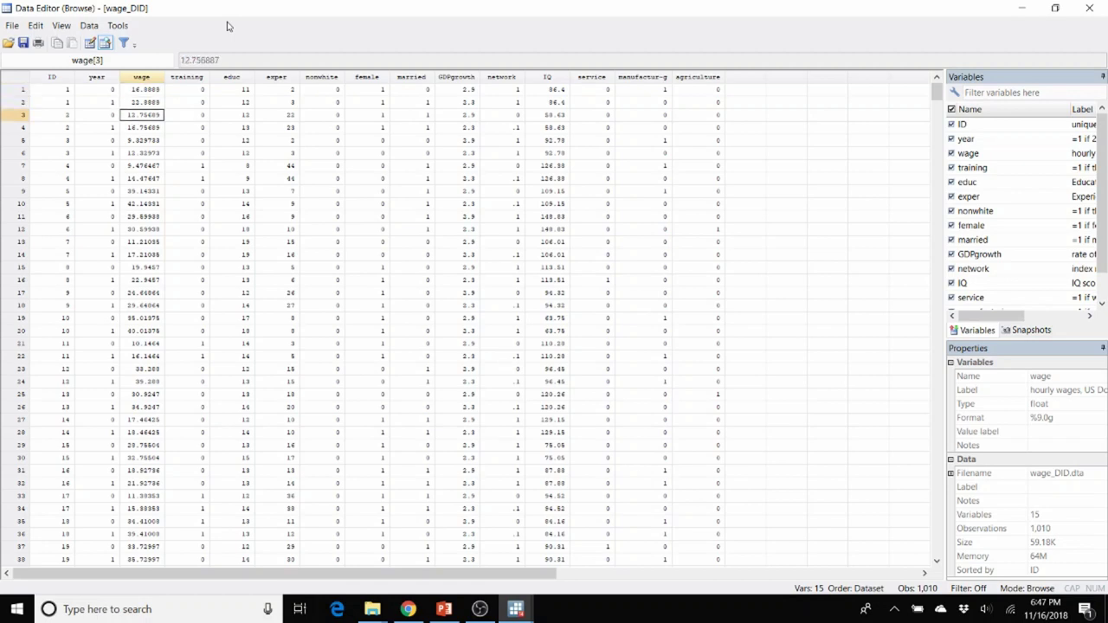
pyautogui.press('Down')
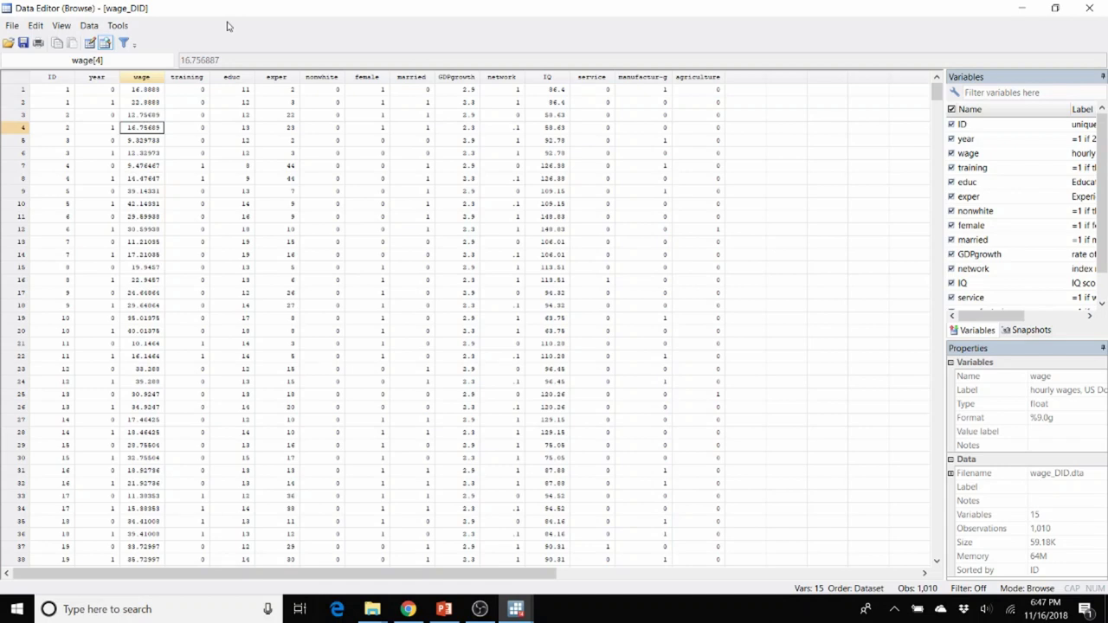
# Look across the training variable and the neighbouring characteristics columns in the first few observations
pyautogui.press('Right')
pyautogui.press('Right')
pyautogui.press('Right')
pyautogui.press('Left')
pyautogui.press('Left')
pyautogui.press('Up')
pyautogui.press('Right')
pyautogui.press('Up')
pyautogui.press('Right')
pyautogui.press('Right')
pyautogui.press('Right')
pyautogui.press('Right')
pyautogui.press('Left')
pyautogui.press('Left')
pyautogui.press('Left')
pyautogui.press('Left')
pyautogui.press('Left')
pyautogui.press('Left')
pyautogui.press('Up')
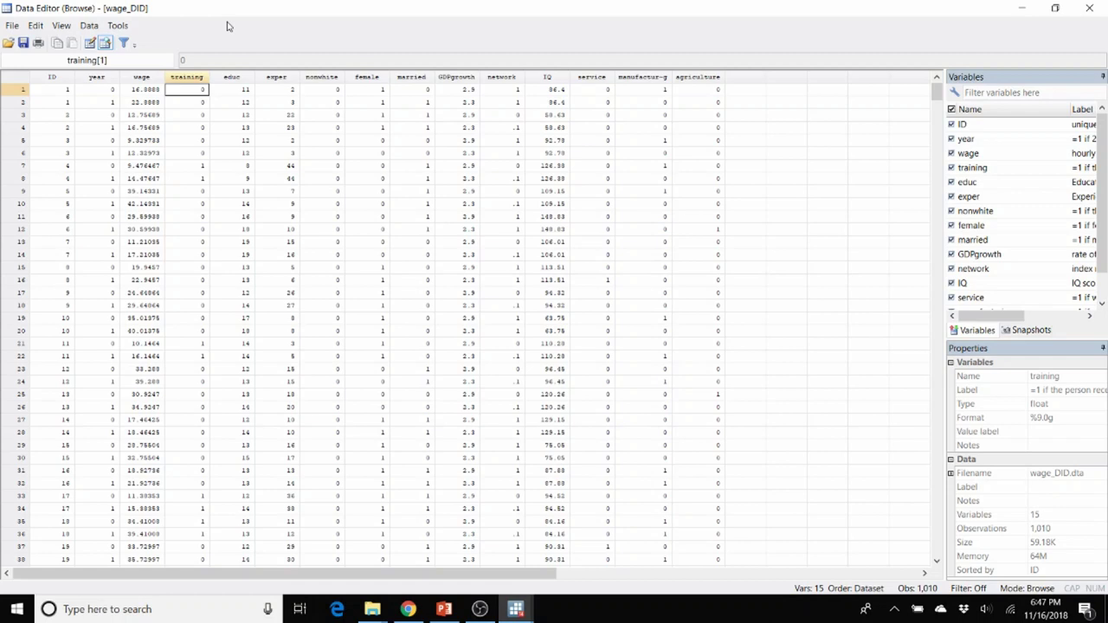
# Widen the variable list so the labels are readable in full, and review all the variable descriptions
pyautogui.click(950, 213)
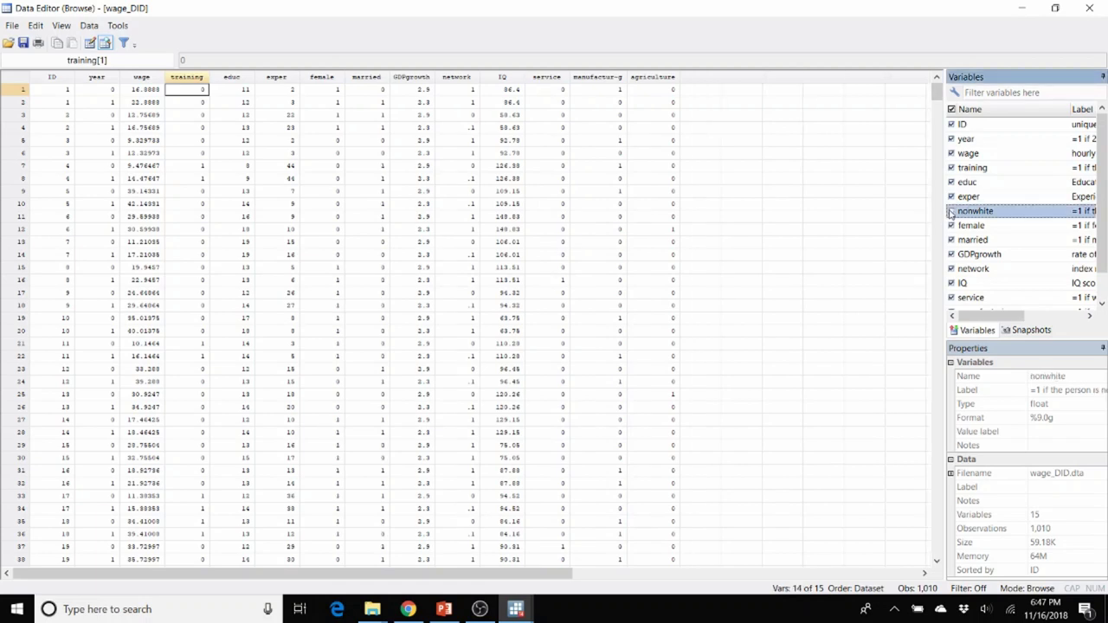
pyautogui.click(950, 211)
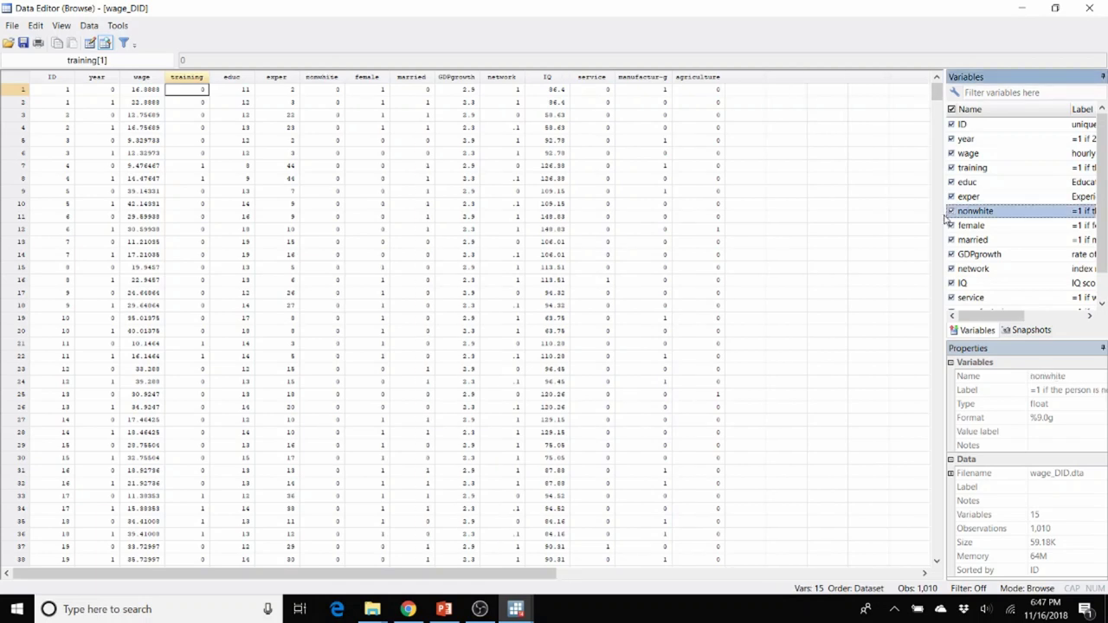
pyautogui.moveTo(943, 214); pyautogui.dragTo(793, 212)
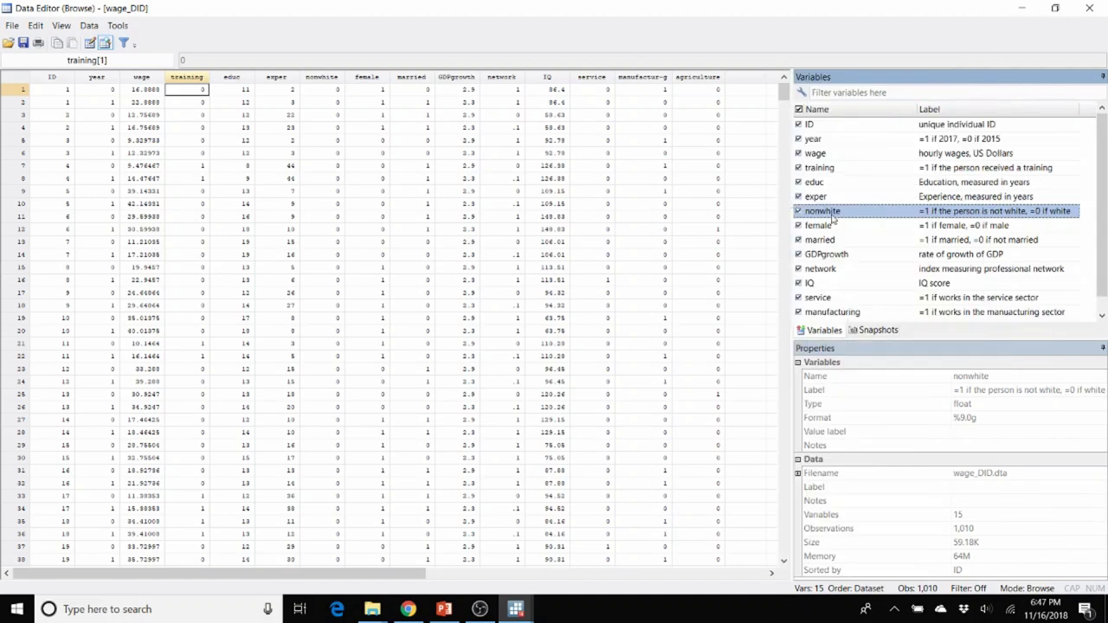
pyautogui.scroll(-1, 864, 238)
pyautogui.scroll(1, 864, 238)
# Review the ID, year, wage and training cells for the first individual's observations
pyautogui.click(194, 93)
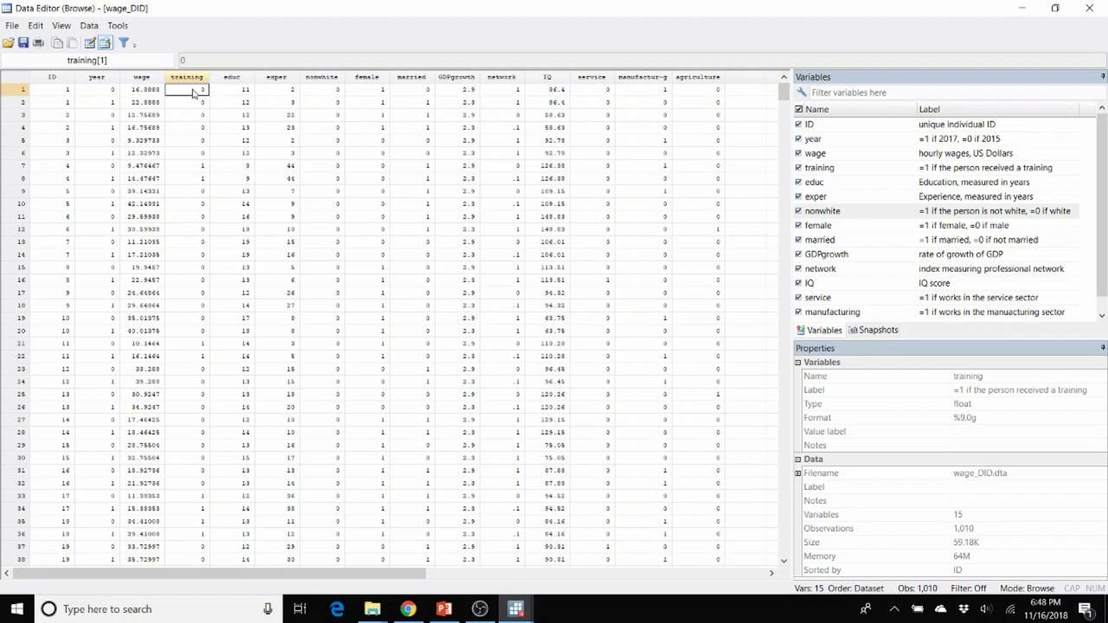
pyautogui.press('Left')
pyautogui.press('Left')
pyautogui.press('Left')
pyautogui.press('Down')
pyautogui.press('Up')
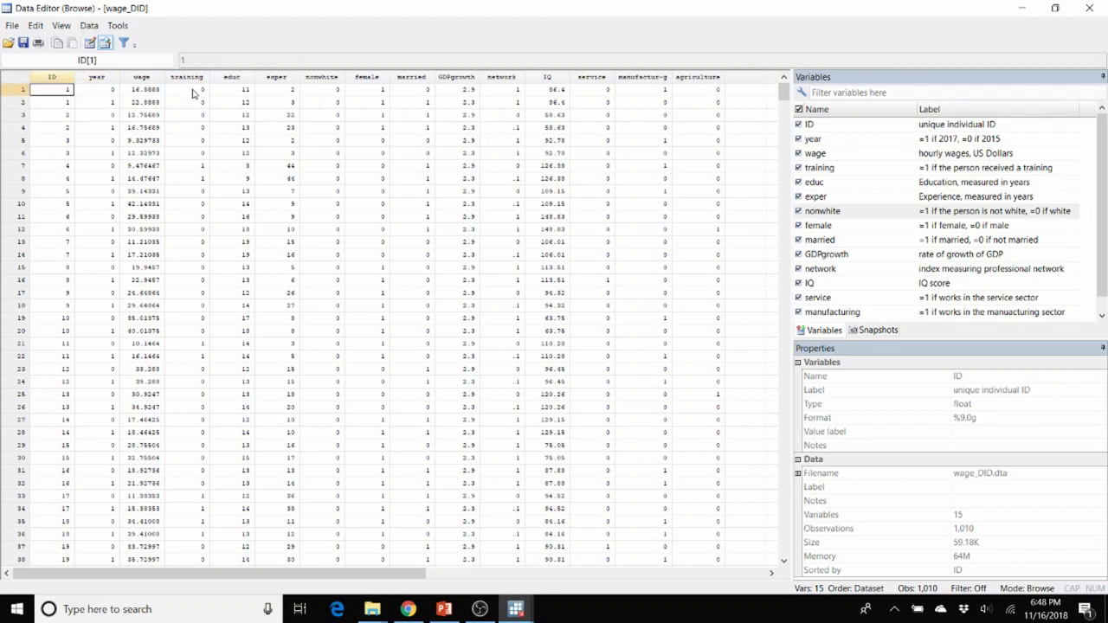
pyautogui.press('Right')
pyautogui.press('Left')
pyautogui.press('Down')
pyautogui.press('Right')
pyautogui.press('Left')
pyautogui.press('Up')
pyautogui.press('Right')
pyautogui.press('Right')
pyautogui.press('Left')
pyautogui.press('Left')
pyautogui.press('Right')
pyautogui.press('Right')
pyautogui.press('Right')
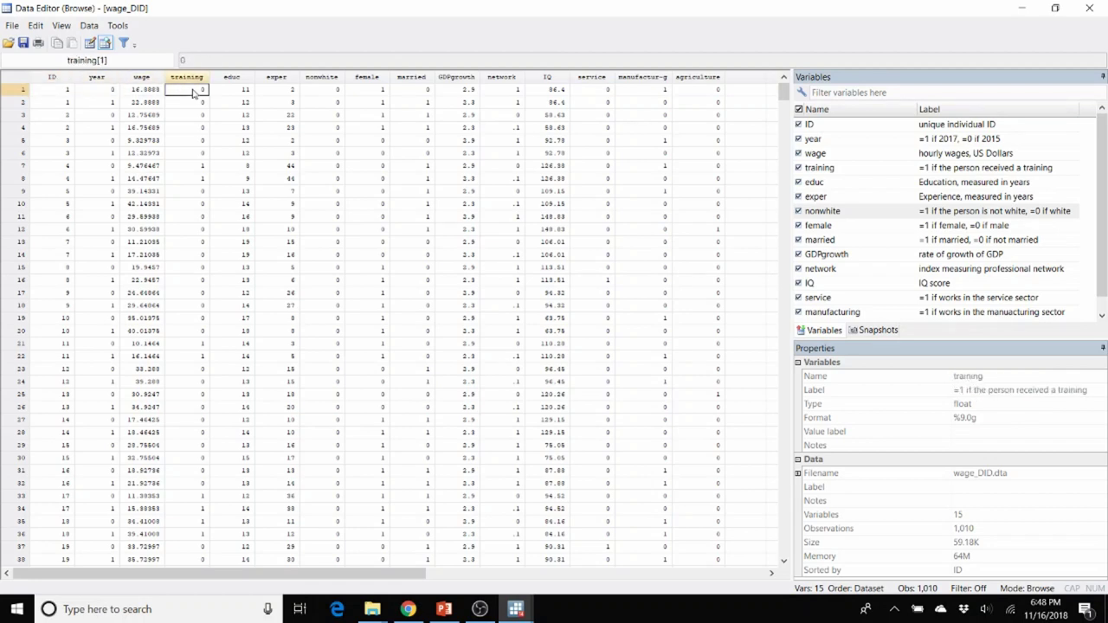
# Compare the training values of the first individual between the two years
pyautogui.press('Down')
pyautogui.press('Up')
pyautogui.press('Down')
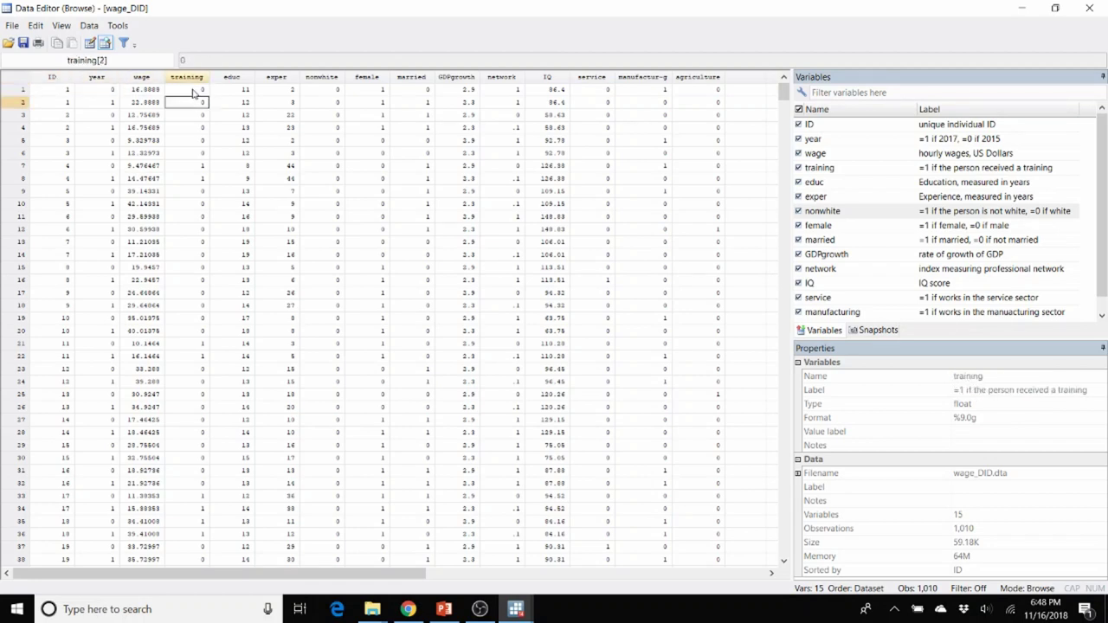
pyautogui.press('Up')
pyautogui.press('Down')
pyautogui.press('Up')
pyautogui.press('Down')
pyautogui.press('Up')
pyautogui.press('Down')
# Compare the training values of the second individual between the two years
pyautogui.press('Down')
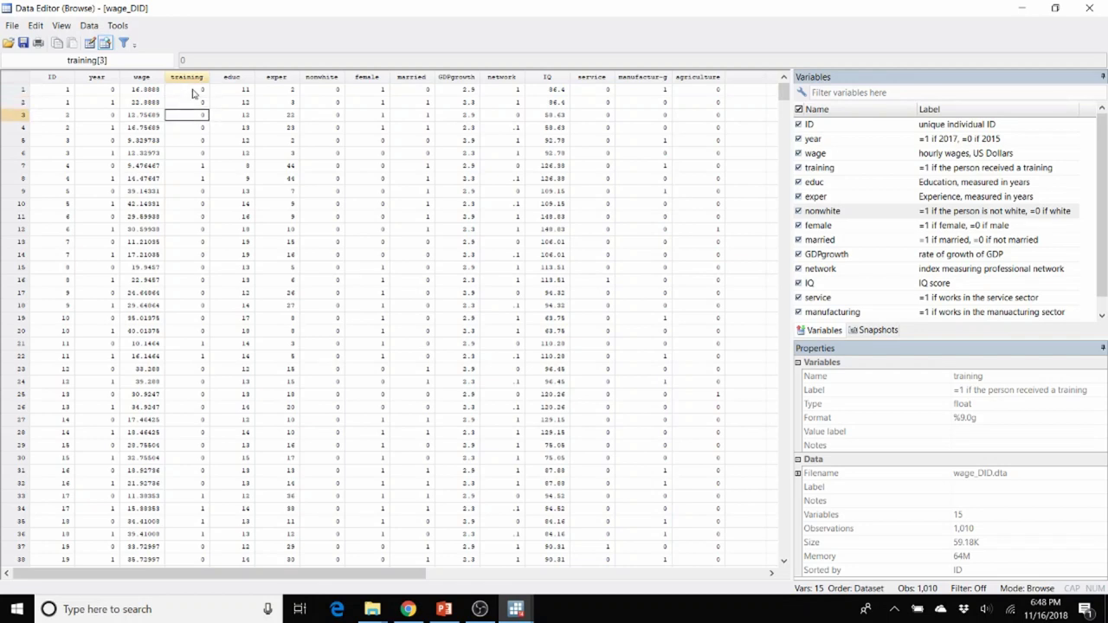
pyautogui.press('Down')
pyautogui.press('Up')
pyautogui.press('Down')
pyautogui.press('Up')
pyautogui.press('Down')
pyautogui.press('Up')
pyautogui.press('Down')
pyautogui.press('Up')
pyautogui.press('Down')
pyautogui.press('Up')
pyautogui.press('Down')
# Read across the ID, year, wage and training cells of the third individual in both years
pyautogui.press('Down')
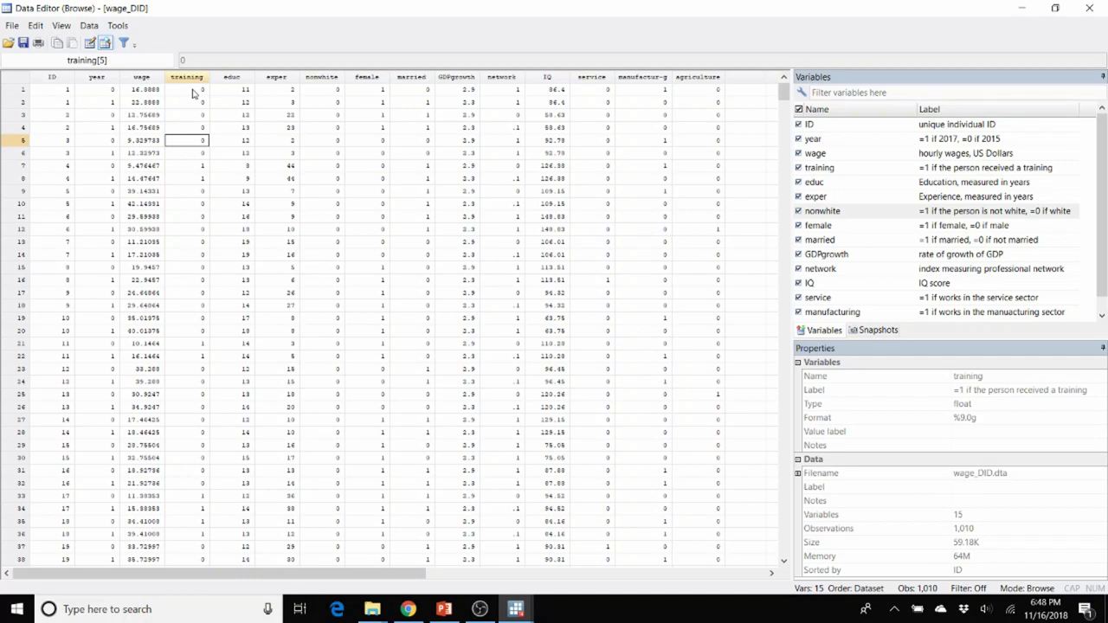
pyautogui.press('Left')
pyautogui.press('Left')
pyautogui.press('Left')
pyautogui.press('Right')
pyautogui.press('Right')
pyautogui.press('Right')
pyautogui.press('Left')
pyautogui.press('Left')
pyautogui.press('Left')
pyautogui.press('Down')
pyautogui.press('Right')
pyautogui.press('Right')
pyautogui.press('Right')
pyautogui.press('Up')
pyautogui.press('Left')
pyautogui.press('Down')
pyautogui.press('Right')
pyautogui.press('Up')
pyautogui.press('Down')
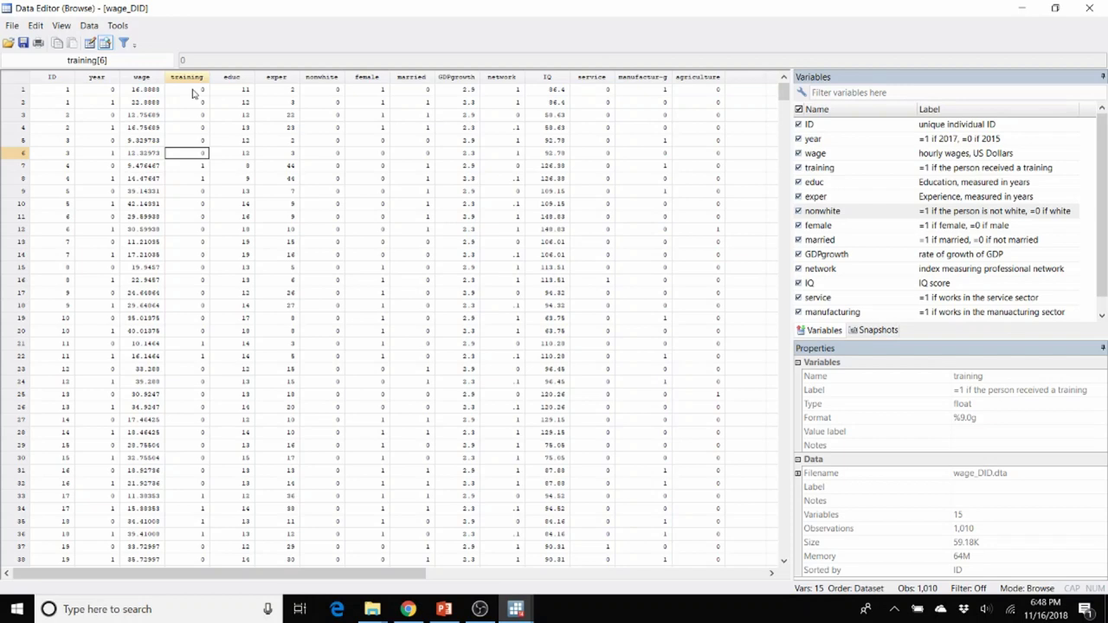
# Check the third individual's year and wage values against training status, before and after the program
pyautogui.press('Up')
pyautogui.press('Left')
pyautogui.press('Left')
pyautogui.press('Right')
pyautogui.press('Right')
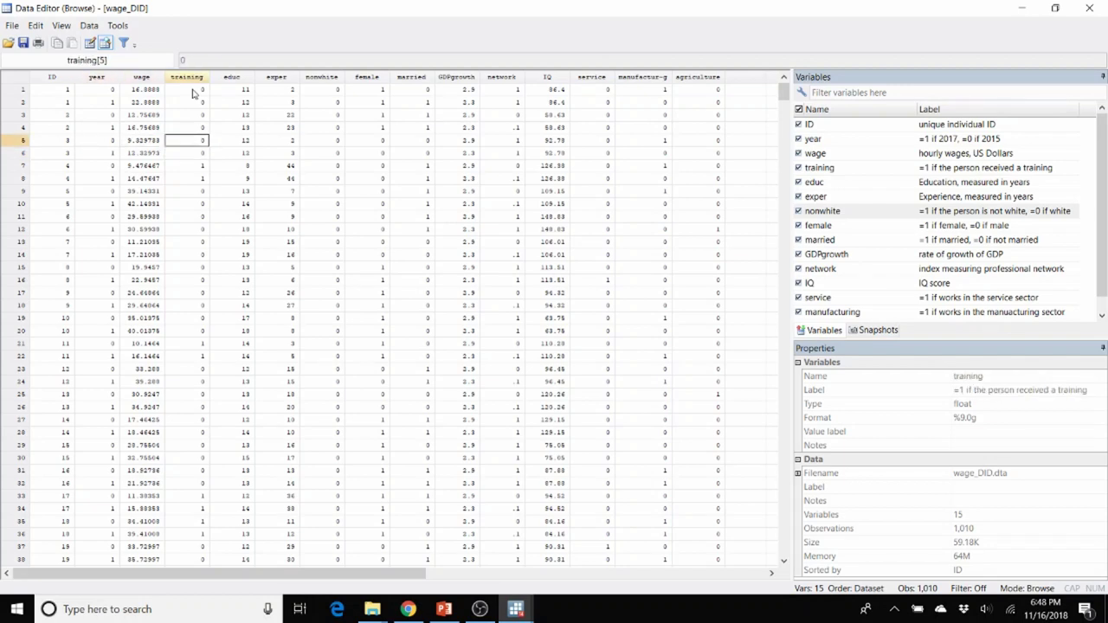
pyautogui.press('Down')
pyautogui.press('Left')
pyautogui.press('Left')
pyautogui.press('Left')
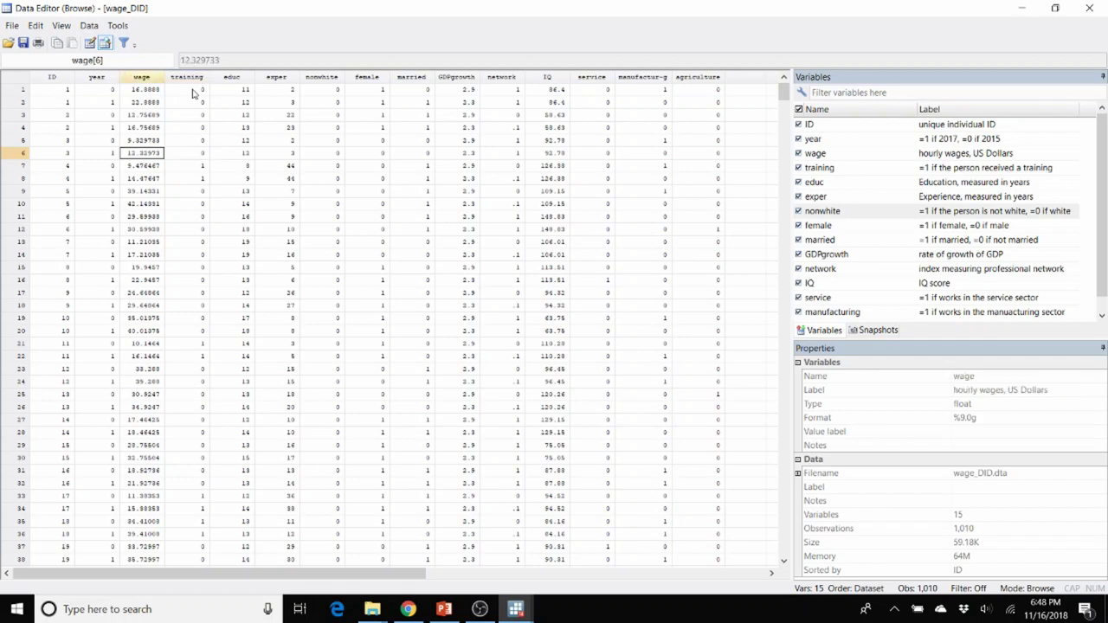
pyautogui.press('Right')
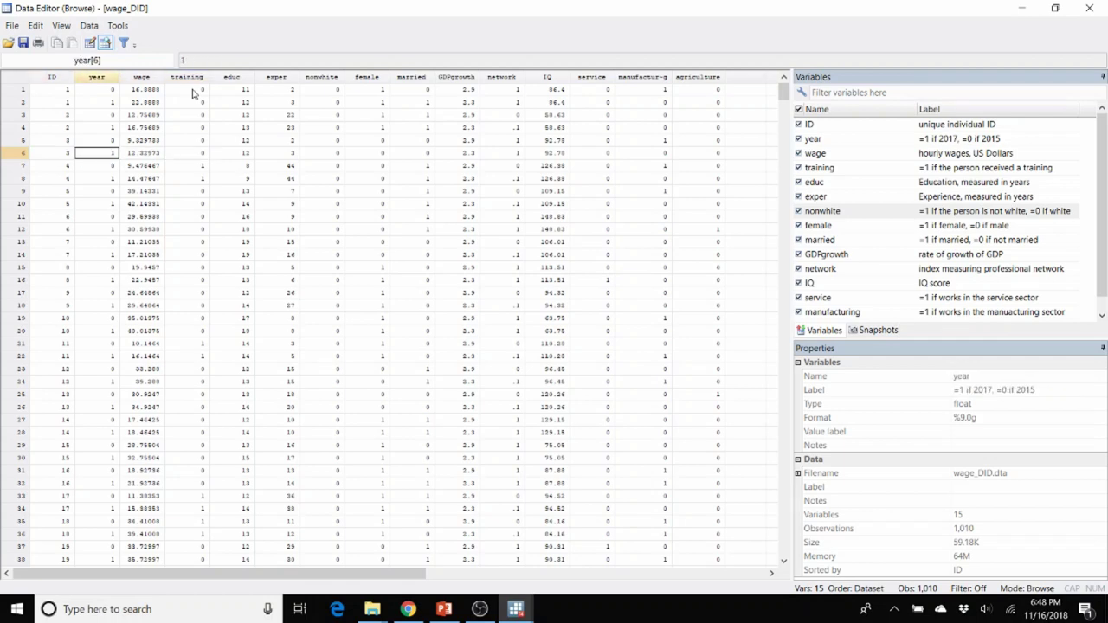
pyautogui.press('Right')
pyautogui.press('Right')
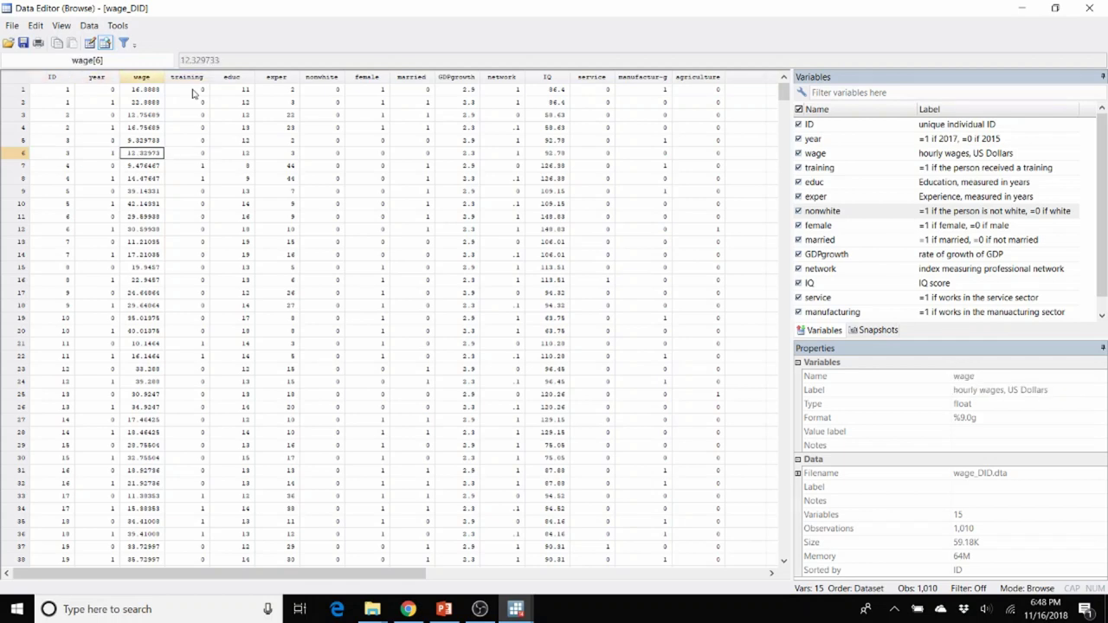
# Examine the fourth individual's ID, year and wage cells and compare the training values between the two years
pyautogui.press('Down')
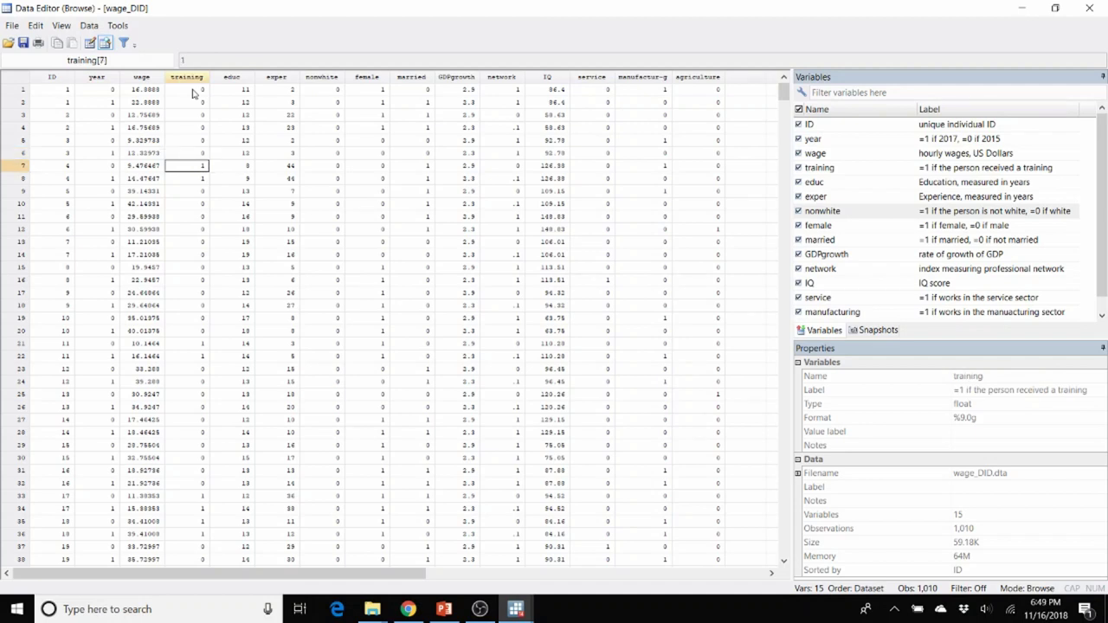
pyautogui.press('Left')
pyautogui.press('Left')
pyautogui.press('Left')
pyautogui.press('Right')
pyautogui.press('Left')
pyautogui.press('Down')
pyautogui.press('Up')
pyautogui.press('Right')
pyautogui.press('Right')
pyautogui.press('Left')
pyautogui.press('Right')
pyautogui.press('Right')
pyautogui.press('Right')
pyautogui.press('Left')
pyautogui.press('Down')
pyautogui.press('Up')
pyautogui.press('Down')
pyautogui.press('Up')
pyautogui.press('Down')
pyautogui.press('Up')
# Trace the fourth individual's two observations from ID across to training, one year after the other
pyautogui.press('Left')
pyautogui.press('Left')
pyautogui.press('Left')
pyautogui.press('Down')
pyautogui.press('Right')
pyautogui.press('Right')
pyautogui.press('Right')
pyautogui.press('Up')
pyautogui.press('Left')
pyautogui.press('Left')
pyautogui.press('Left')
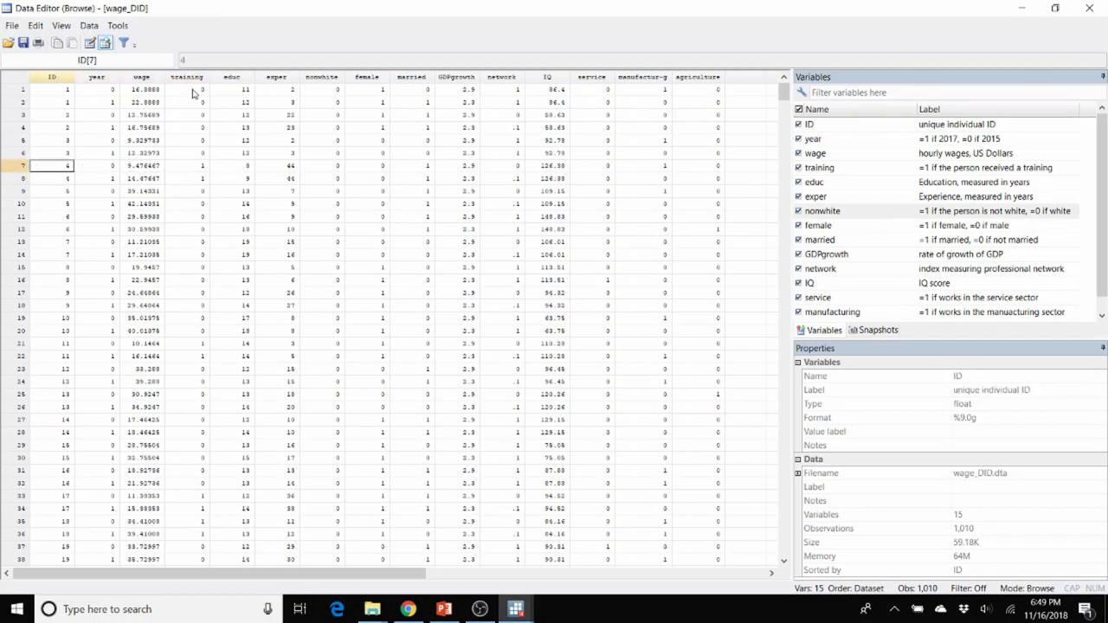
pyautogui.press('Down')
pyautogui.press('Down')
pyautogui.press('Up')
pyautogui.press('Right')
pyautogui.press('Right')
pyautogui.press('Right')
pyautogui.press('Up')
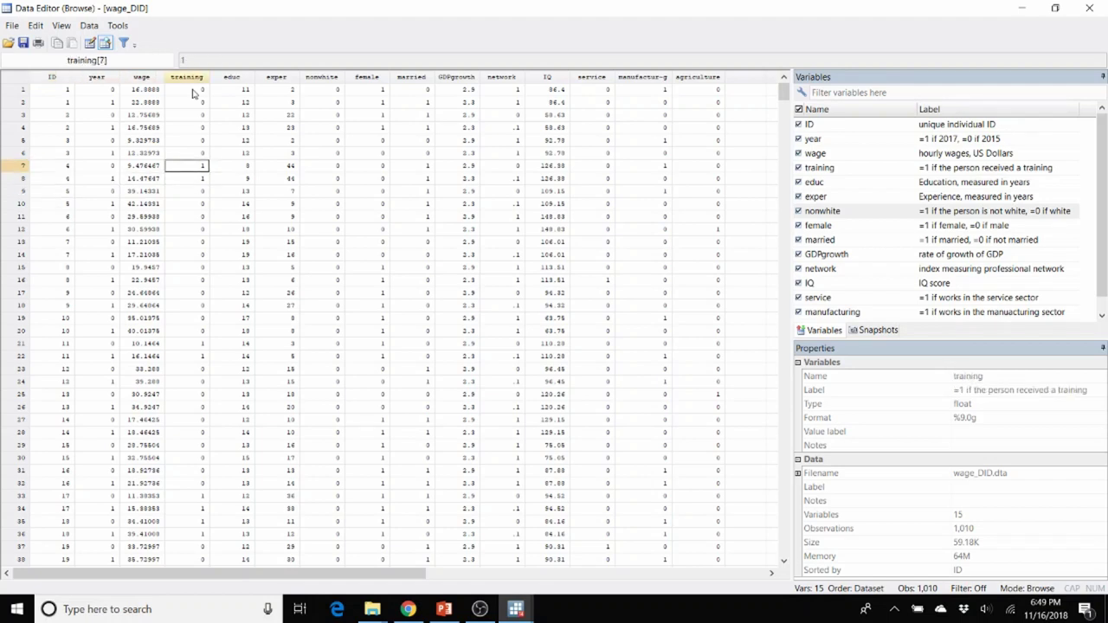
# Review the fourth individual's 2015 observation across the ID, year, wage and training columns
pyautogui.press('Left')
pyautogui.press('Left')
pyautogui.press('Left')
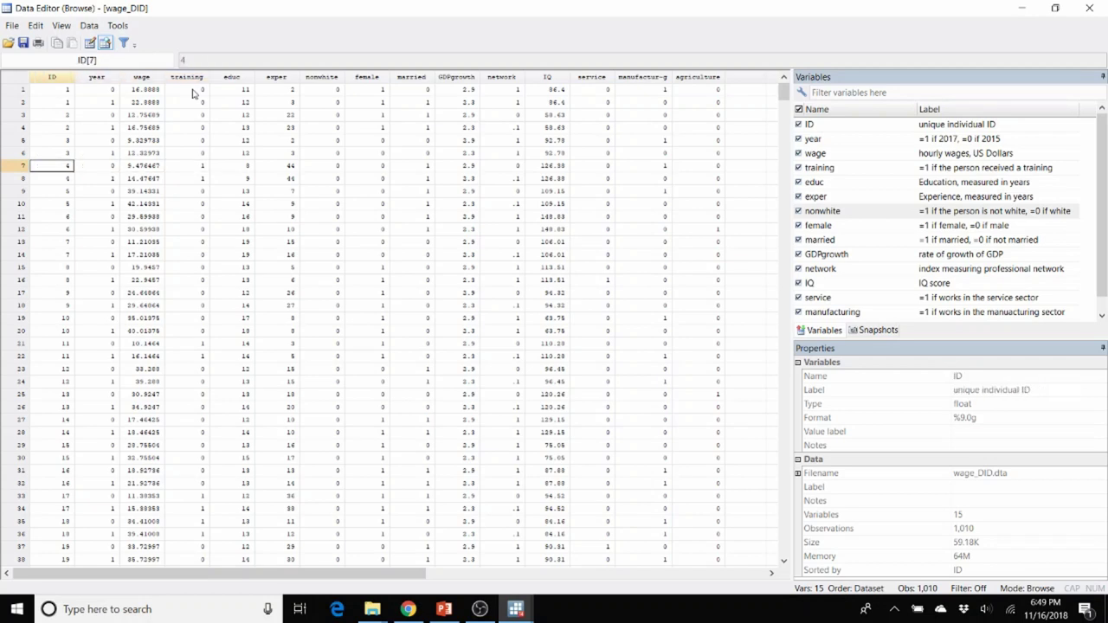
pyautogui.press('Right')
pyautogui.press('Right')
pyautogui.press('Right')
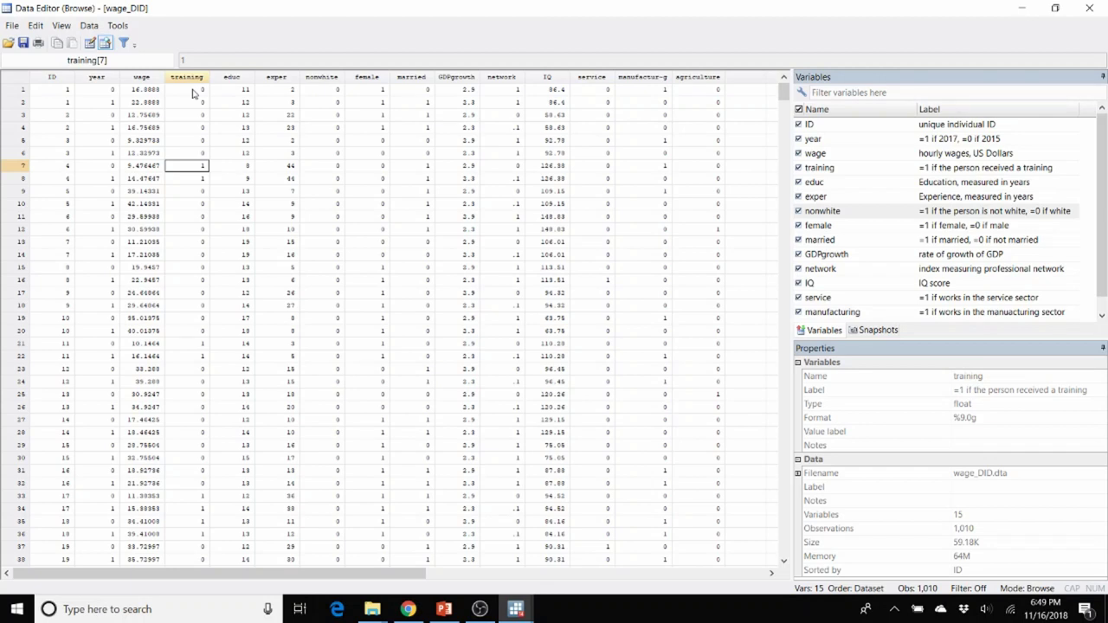
pyautogui.press('Left')
pyautogui.press('Left')
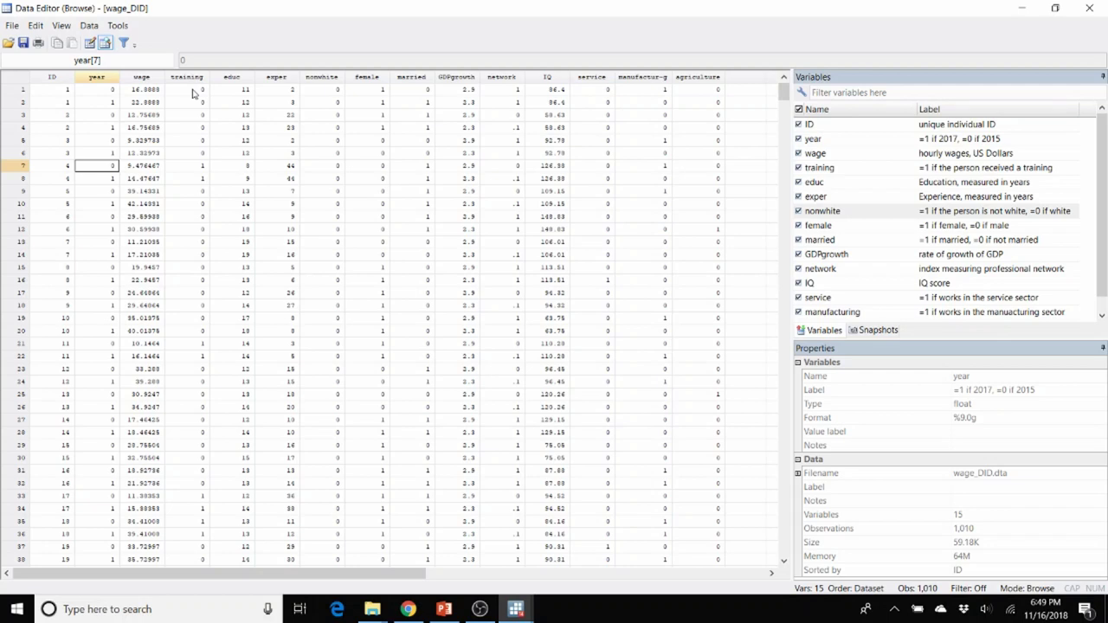
pyautogui.press('Left')
pyautogui.press('Right')
pyautogui.press('Right')
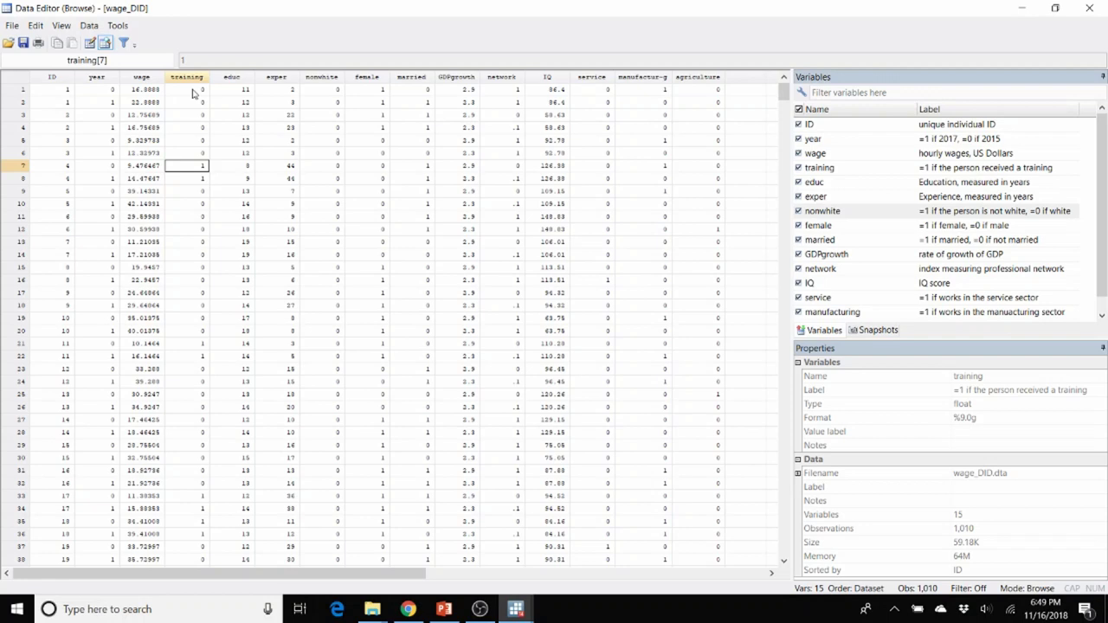
pyautogui.press('Left')
pyautogui.press('Left')
pyautogui.press('Left')
pyautogui.press('Right')
pyautogui.press('Right')
pyautogui.press('Right')
pyautogui.press('Left')
pyautogui.press('Left')
pyautogui.press('Left')
pyautogui.press('Right')
pyautogui.press('Right')
pyautogui.press('Right')
# Compare the fourth individual's training values across years again, and recheck the year, wage and ID cells
pyautogui.press('Down')
pyautogui.press('Up')
pyautogui.press('Down')
pyautogui.press('Up')
pyautogui.press('Left')
pyautogui.press('Left')
pyautogui.press('Left')
pyautogui.press('Right')
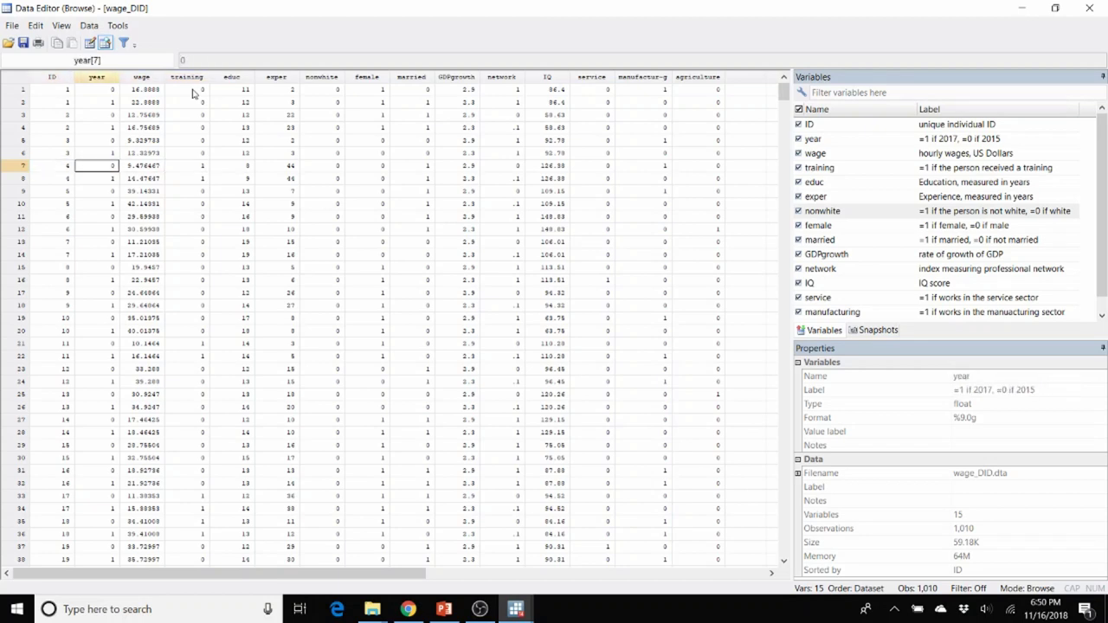
pyautogui.press('Right')
pyautogui.press('Right')
pyautogui.press('Left')
pyautogui.press('Left')
pyautogui.press('Right')
pyautogui.press('Right')
pyautogui.press('Down')
pyautogui.press('Up')
pyautogui.press('Left')
pyautogui.press('Left')
pyautogui.press('Left')
pyautogui.press('Down')
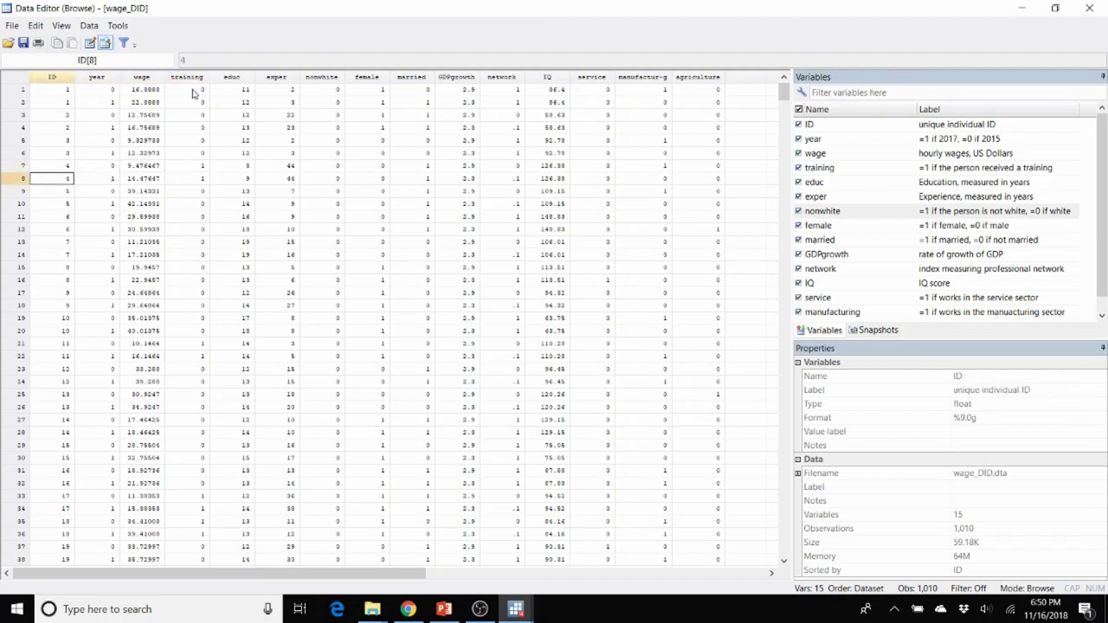
# Read across the fourth individual's 2017 observation, and recheck wage and training in the 2015 observation
pyautogui.press('Right')
pyautogui.press('Right')
pyautogui.press('Right')
pyautogui.press('Left')
pyautogui.press('Left')
pyautogui.press('Right')
pyautogui.press('Right')
pyautogui.press('Up')
pyautogui.press('Left')
pyautogui.press('Right')
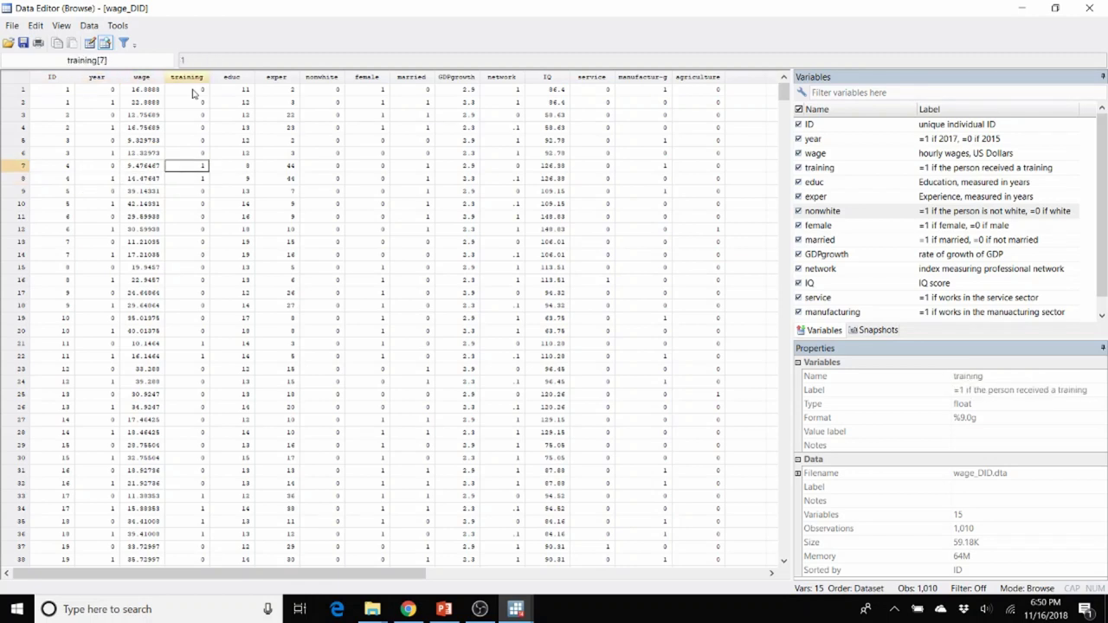
pyautogui.press('Left')
pyautogui.press('Right')
pyautogui.press('Left')
pyautogui.press('Left')
pyautogui.press('Left')
pyautogui.press('Right')
pyautogui.press('Right')
pyautogui.press('Right')
# Close the data browser and add the comment "* Sketch the DID model" on line 12 of the do-file
pyautogui.click(1089, 8)
pyautogui.click(688, 194)
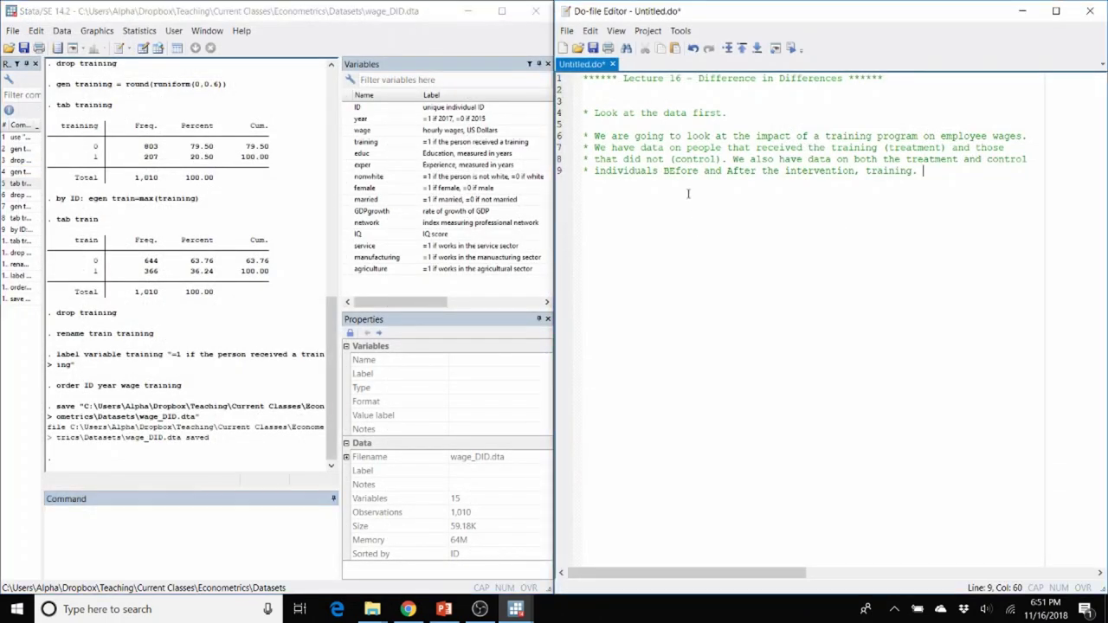
pyautogui.press('Return')
pyautogui.press('Return')
pyautogui.press('Return')
pyautogui.write('* ')
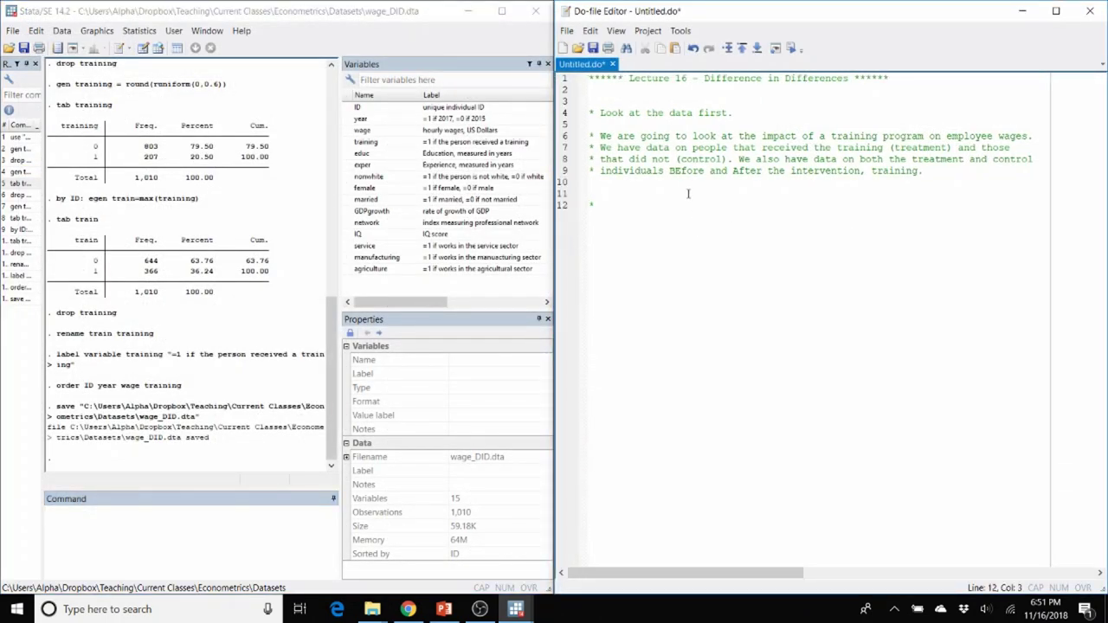
pyautogui.write('Sketch the DID model')
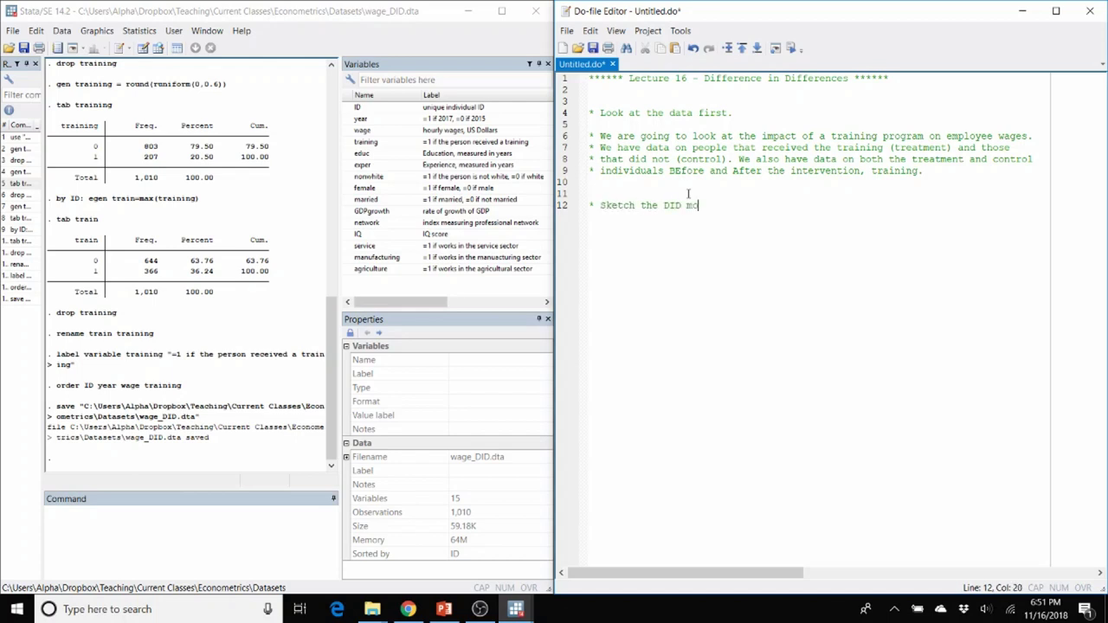
# Start the model equation on line 14 of the do-file with "* wage = B0 + B1 training +"
pyautogui.press('Return')
pyautogui.press('Return')
pyautogui.write('* wage ')
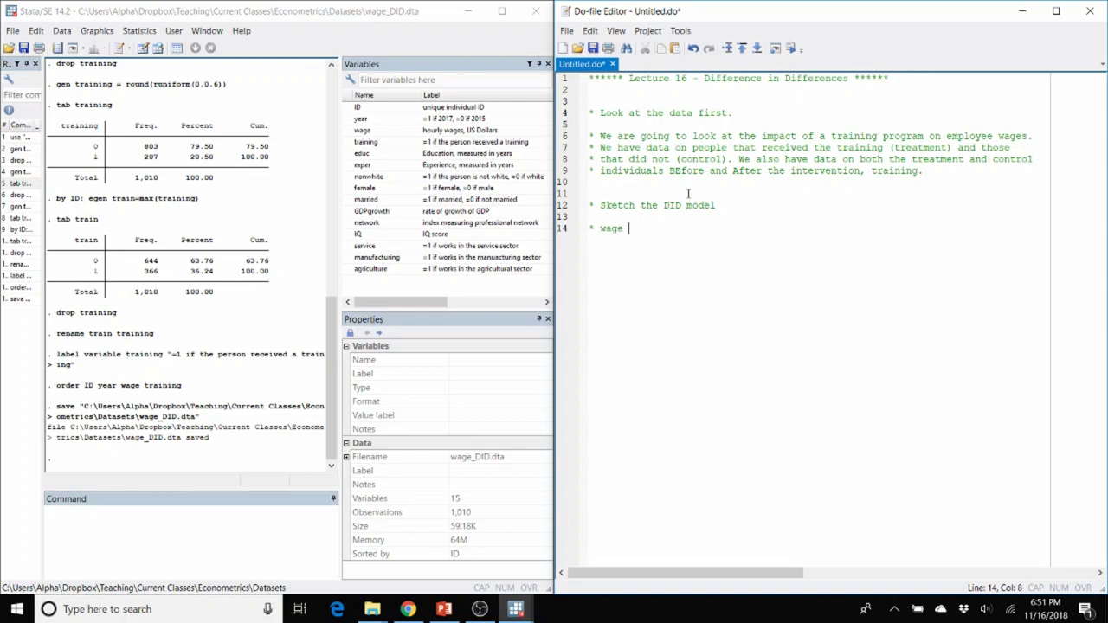
pyautogui.write('= B0 + B1 training +')
# Highlight the word "training" in the equation on line 14 to examine the treatment variable
pyautogui.press('Left')
pyautogui.press('Left')
pyautogui.hotkey('shift', 'Left')
pyautogui.hotkey('shift', 'Left')
pyautogui.hotkey('shift', 'Left')
pyautogui.hotkey('shift', 'Left')
pyautogui.hotkey('shift', 'Left')
pyautogui.hotkey('shift', 'Left')
pyautogui.hotkey('shift', 'Left')
pyautogui.hotkey('shift', 'Left')
pyautogui.hotkey('shift', 'Left')
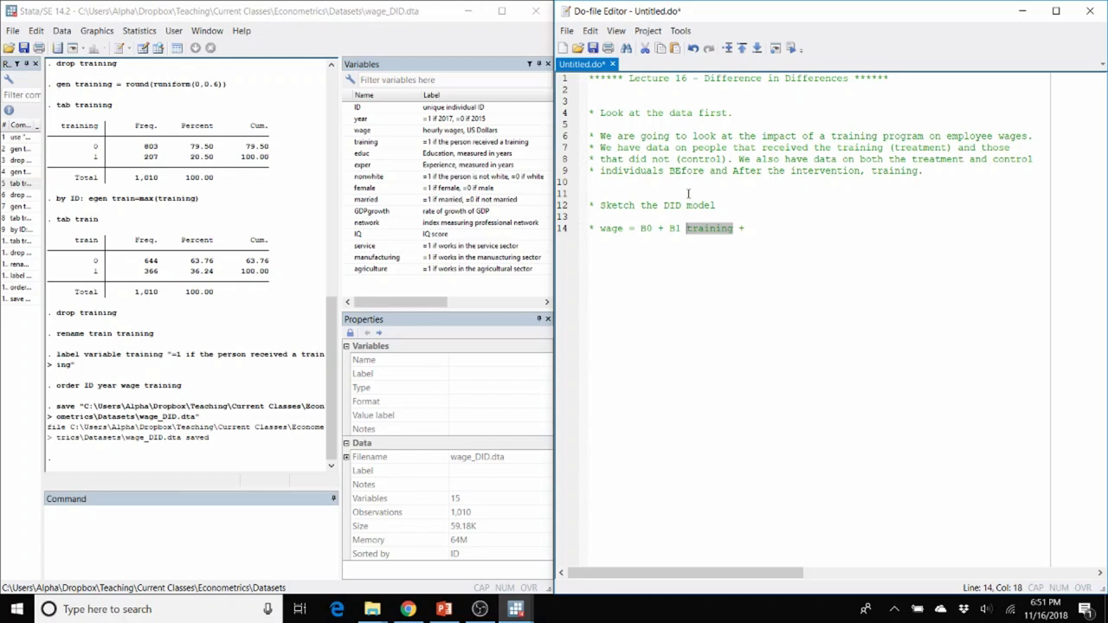
pyautogui.press('Left')
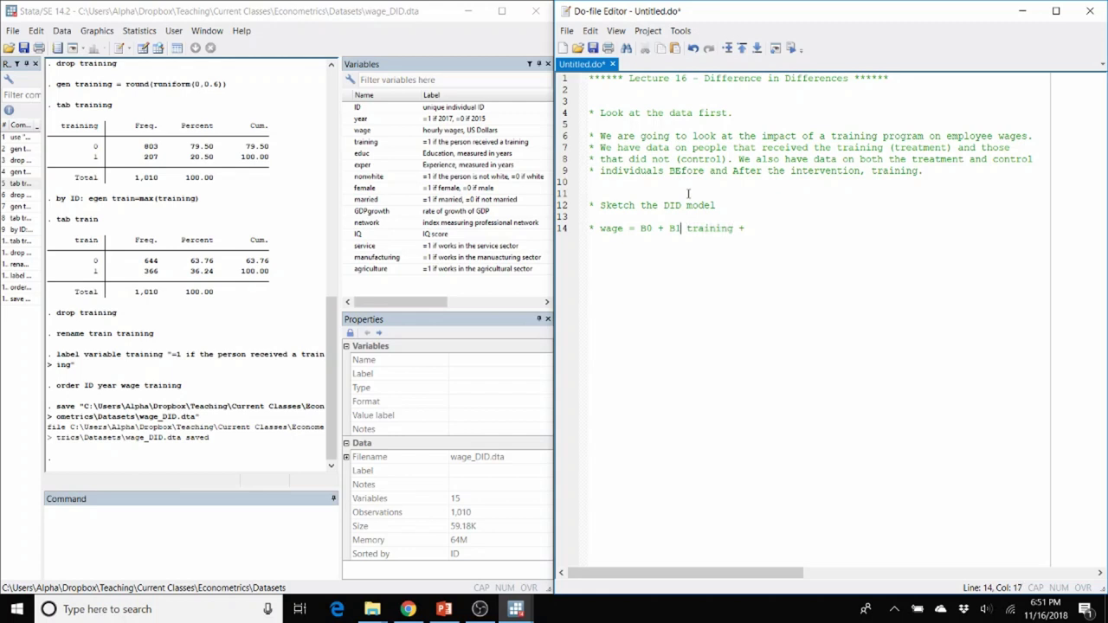
# Add the term "B2 year" at the end of the wage equation
pyautogui.press('Right')
pyautogui.press('Right')
pyautogui.press('Right')
pyautogui.press('Right')
pyautogui.press('Right')
pyautogui.press('Right')
pyautogui.press('Right')
pyautogui.press('Right')
pyautogui.press('Right')
pyautogui.press('Right')
pyautogui.write('B2 year')
# Highlight "training" in the B1 term again to examine it alongside the year term
pyautogui.press('Left')
pyautogui.press('Left')
pyautogui.press('Left')
pyautogui.press('Left')
pyautogui.press('Left')
pyautogui.press('Left')
pyautogui.press('Left')
pyautogui.press('Left')
pyautogui.press('Left')
pyautogui.press('Left')
pyautogui.hotkey('shift', 'Left')
pyautogui.hotkey('shift', 'Left')
pyautogui.hotkey('shift', 'Left')
pyautogui.hotkey('shift', 'Left')
pyautogui.hotkey('shift', 'Left')
pyautogui.hotkey('shift', 'Left')
pyautogui.hotkey('shift', 'Left')
pyautogui.hotkey('shift', 'Left')
pyautogui.press('Right')
pyautogui.press('Left')
pyautogui.press('Right')
pyautogui.hotkey('shift', 'Left')
pyautogui.hotkey('shift', 'Left')
pyautogui.hotkey('shift', 'Left')
pyautogui.hotkey('shift', 'Left')
pyautogui.hotkey('shift', 'Left')
pyautogui.hotkey('shift', 'Left')
pyautogui.hotkey('shift', 'Left')
pyautogui.hotkey('shift', 'Left')
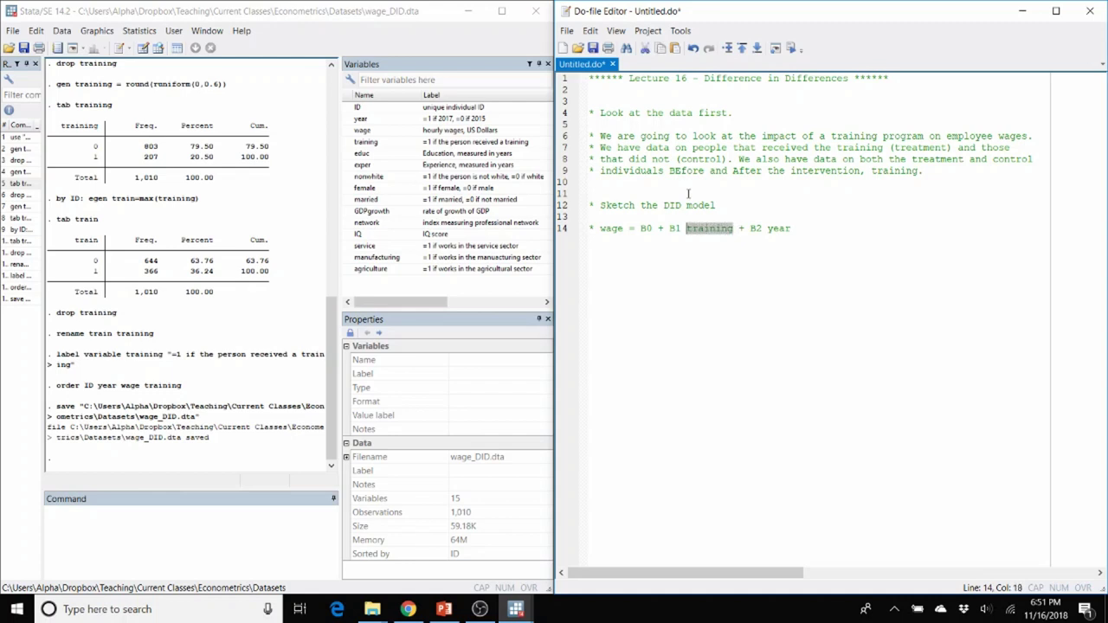
# Highlight "year" in the B2 term and append "+ B3 training*year + error" to the equation
pyautogui.press('Right')
pyautogui.press('Right')
pyautogui.press('Right')
pyautogui.press('Right')
pyautogui.press('Right')
pyautogui.press('Right')
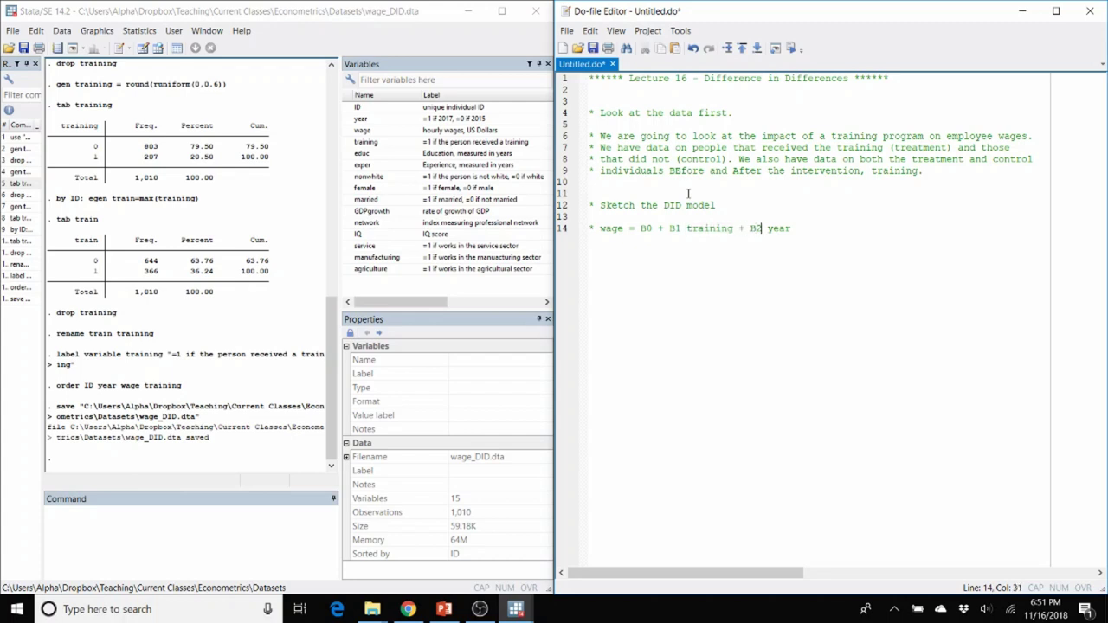
pyautogui.hotkey('shift', 'Right')
pyautogui.hotkey('shift', 'Right')
pyautogui.hotkey('shift', 'Right')
pyautogui.hotkey('shift', 'Right')
pyautogui.press('Right')
pyautogui.write('+ B3 training*year + error')
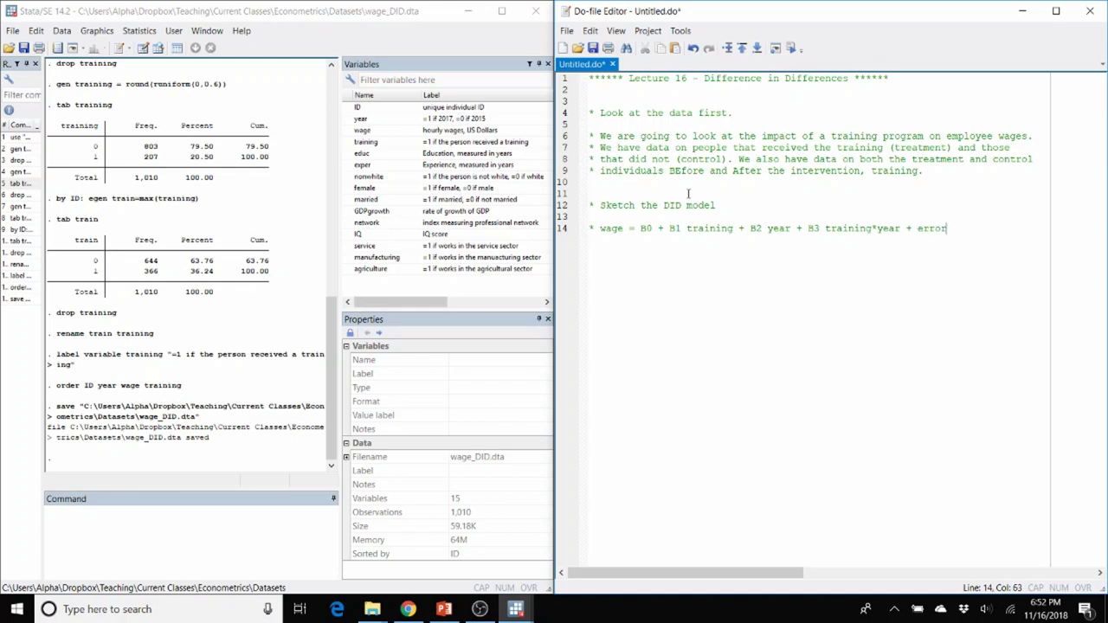
# Highlight the interaction "training*year" in the B3 term of the equation to examine it
pyautogui.press('Left')
pyautogui.press('Left')
pyautogui.press('Left')
pyautogui.press('Left')
pyautogui.press('Left')
pyautogui.press('Left')
pyautogui.press('Left')
pyautogui.press('Left')
pyautogui.hotkey('shift', 'Left')
pyautogui.hotkey('shift', 'Left')
pyautogui.hotkey('shift', 'Left')
pyautogui.hotkey('shift', 'Left')
pyautogui.hotkey('shift', 'Left')
pyautogui.hotkey('shift', 'Left')
pyautogui.hotkey('shift', 'Left')
pyautogui.hotkey('shift', 'Left')
pyautogui.hotkey('shift', 'Left')
pyautogui.hotkey('shift', 'Left')
pyautogui.hotkey('shift', 'Left')
pyautogui.hotkey('shift', 'Left')
pyautogui.hotkey('shift', 'Left')
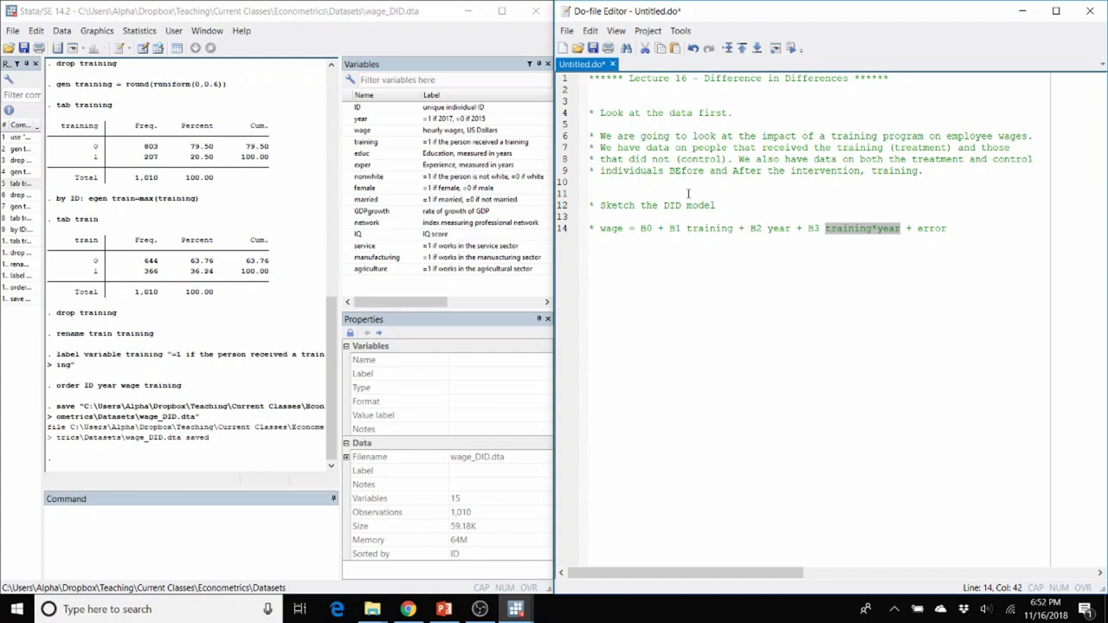
pyautogui.press('Left')
# Insert "+ educ exper network" as control variables between the interaction term and "+ error"
pyautogui.press('Right')
pyautogui.press('Right')
pyautogui.press('Right')
pyautogui.press('Right')
pyautogui.press('Right')
pyautogui.press('Right')
pyautogui.press('Right')
pyautogui.press('Right')
pyautogui.press('Right')
pyautogui.press('Right')
pyautogui.press('Right')
pyautogui.press('Right')
pyautogui.press('Right')
pyautogui.press('Right')
pyautogui.write('+')
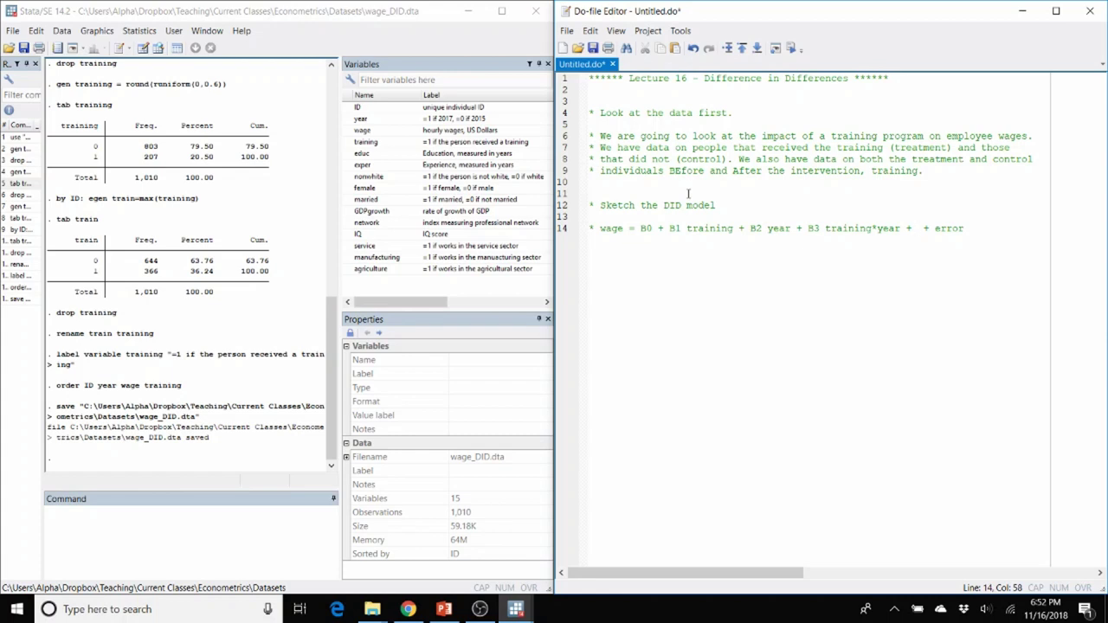
pyautogui.write('educ exper network')
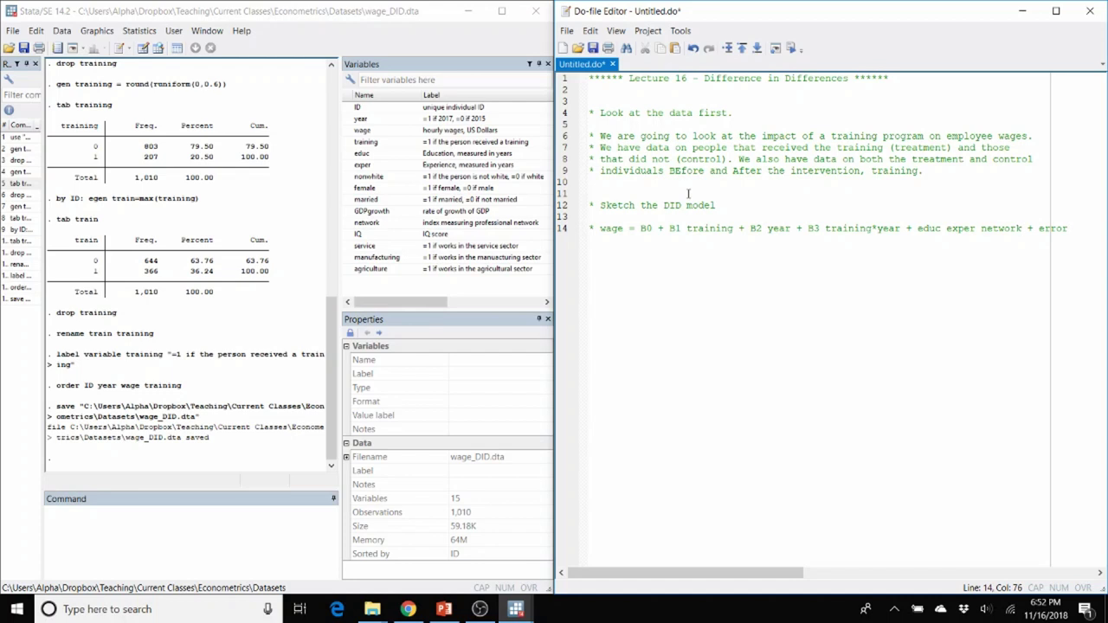
# Insert the coefficient "B4" before educ and "+ B5" before exper in the equation
pyautogui.click(941, 230)
pyautogui.hotkey('ctrl', 'Left')
pyautogui.write('B4')
pyautogui.press('Right')
pyautogui.press('Right')
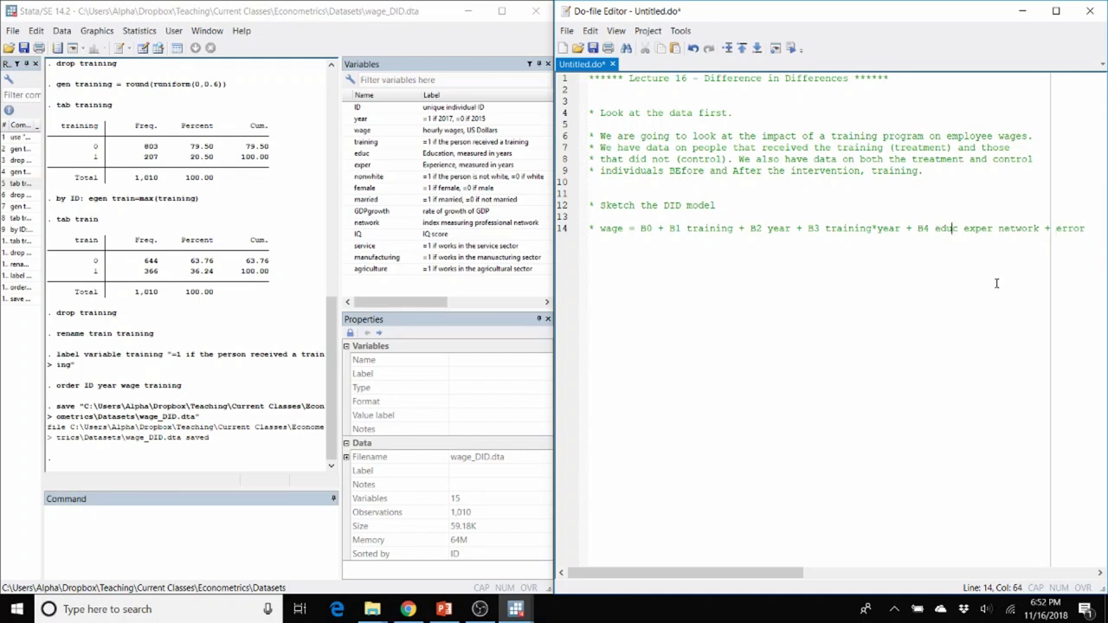
pyautogui.write('+ B5')
# Insert "+ B6" before network and place the cursor at the end of the equation
pyautogui.press('Right')
pyautogui.press('Right')
pyautogui.press('Right')
pyautogui.press('Right')
pyautogui.press('Right')
pyautogui.press('Right')
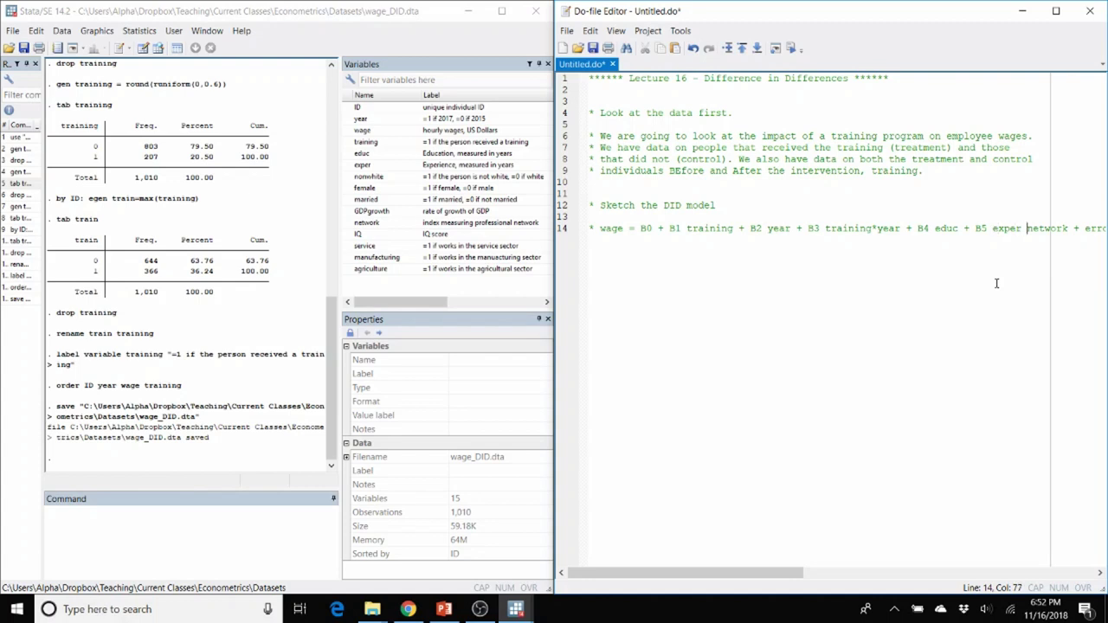
pyautogui.write('+ B6')
pyautogui.press('Right')
pyautogui.press('Right')
pyautogui.press('Right')
pyautogui.press('Right')
pyautogui.press('Right')
pyautogui.press('Right')
pyautogui.press('Right')
pyautogui.press('Right')
pyautogui.press('Right')
pyautogui.press('Right')
pyautogui.press('Right')
pyautogui.press('Right')
pyautogui.press('Right')
pyautogui.press('Right')
pyautogui.press('Right')
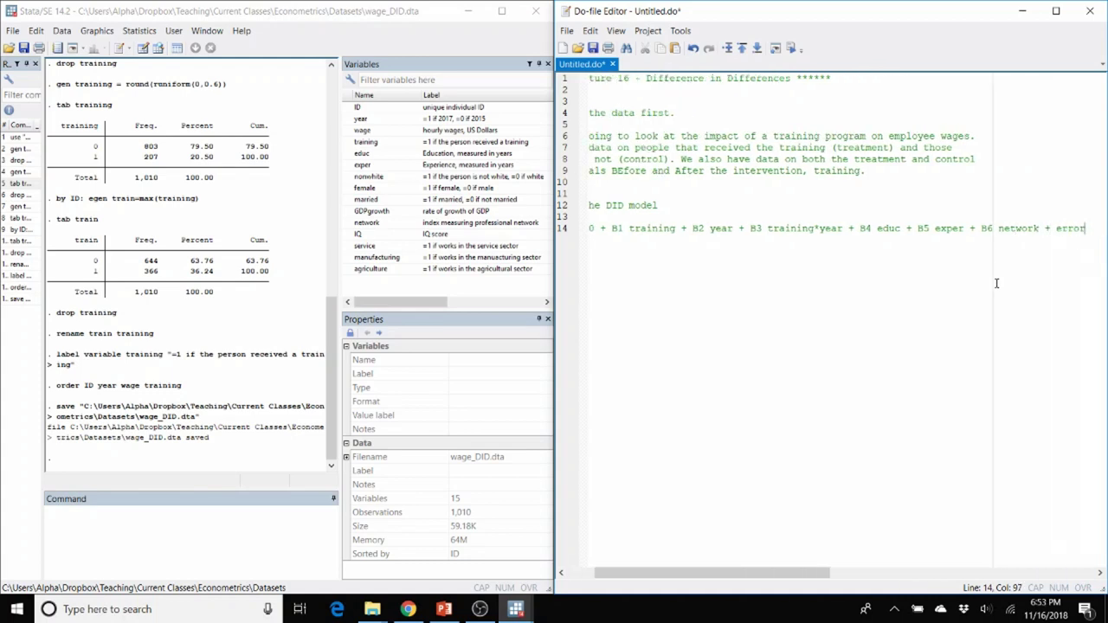
# Highlight the final terms of the wage equation to examine the last control and the error term
pyautogui.hotkey('shift', 'Left')
pyautogui.hotkey('shift', 'Left')
pyautogui.hotkey('shift', 'Left')
pyautogui.hotkey('shift', 'Left')
pyautogui.hotkey('shift', 'Left')
pyautogui.hotkey('shift', 'Left')
pyautogui.hotkey('shift', 'Left')
pyautogui.hotkey('shift', 'Left')
pyautogui.hotkey('shift', 'Left')
pyautogui.hotkey('shift', 'Left')
pyautogui.hotkey('shift', 'Left')
pyautogui.hotkey('shift', 'Left')
pyautogui.hotkey('shift', 'Left')
pyautogui.hotkey('shift', 'Left')
pyautogui.hotkey('shift', 'Left')
pyautogui.hotkey('shift', 'Left')
pyautogui.hotkey('shift', 'Left')
pyautogui.hotkey('shift', 'Left')
pyautogui.hotkey('shift', 'Left')
pyautogui.hotkey('shift', 'Left')
pyautogui.press('Right')
# Write the command "gen trainyr = training*year" on line 17, below the wage equation
pyautogui.press('Return')
pyautogui.press('Return')
pyautogui.press('Return')
pyautogui.press('Return')
pyautogui.press('Return')
pyautogui.press('Return')
pyautogui.press('Return')
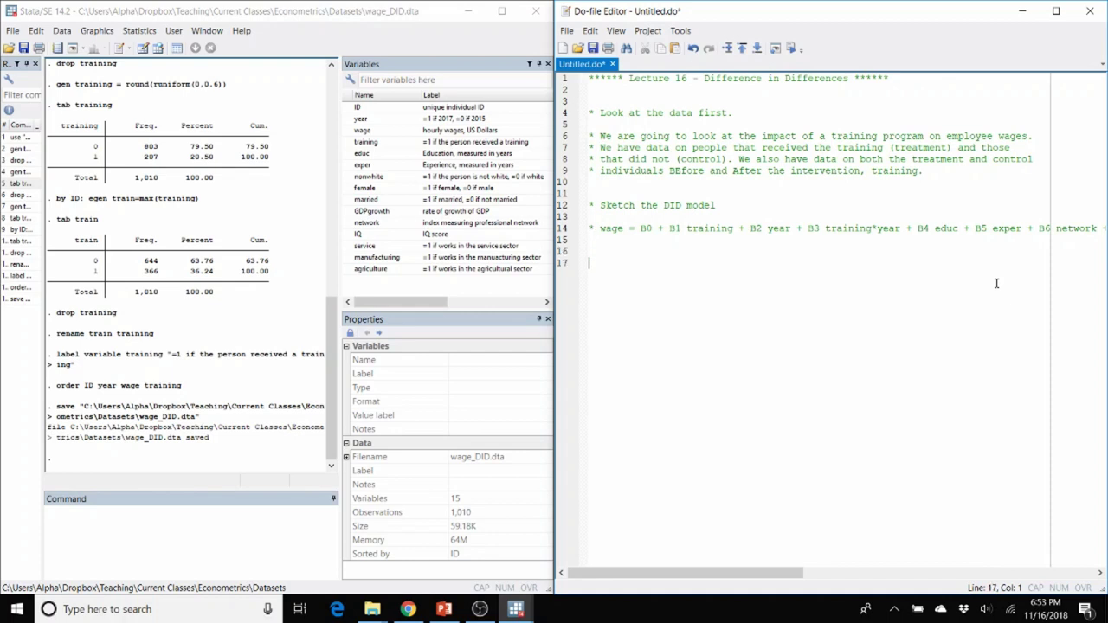
pyautogui.press('Up')
pyautogui.press('Up')
pyautogui.press('Up')
pyautogui.press('Up')
pyautogui.write('gen tra')
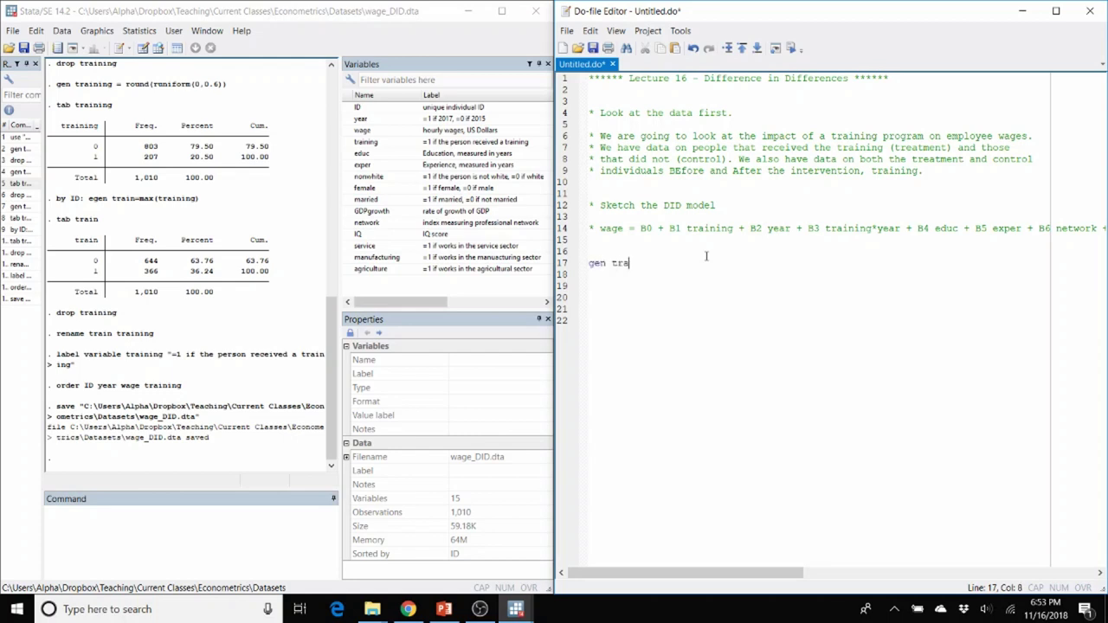
pyautogui.write('inyr = training*year')
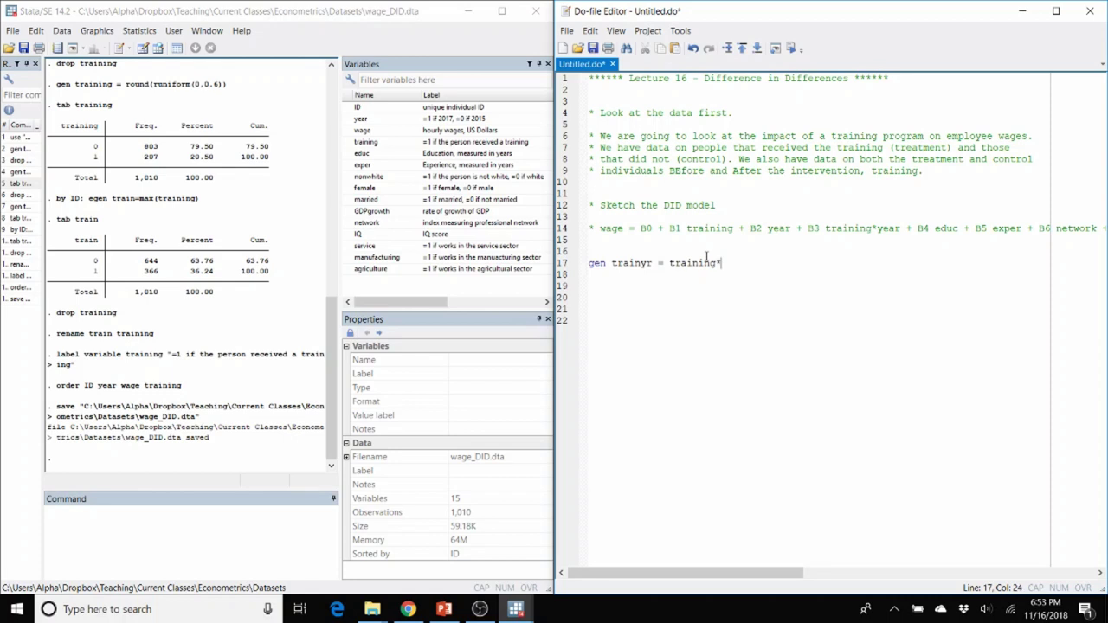
# Add blank lines below the gen trainyr command and execute only that line of the do-file
pyautogui.press('Return')
pyautogui.press('Return')
pyautogui.press('Return')
pyautogui.press('Up')
pyautogui.press('Up')
pyautogui.tripleClick(706, 259)
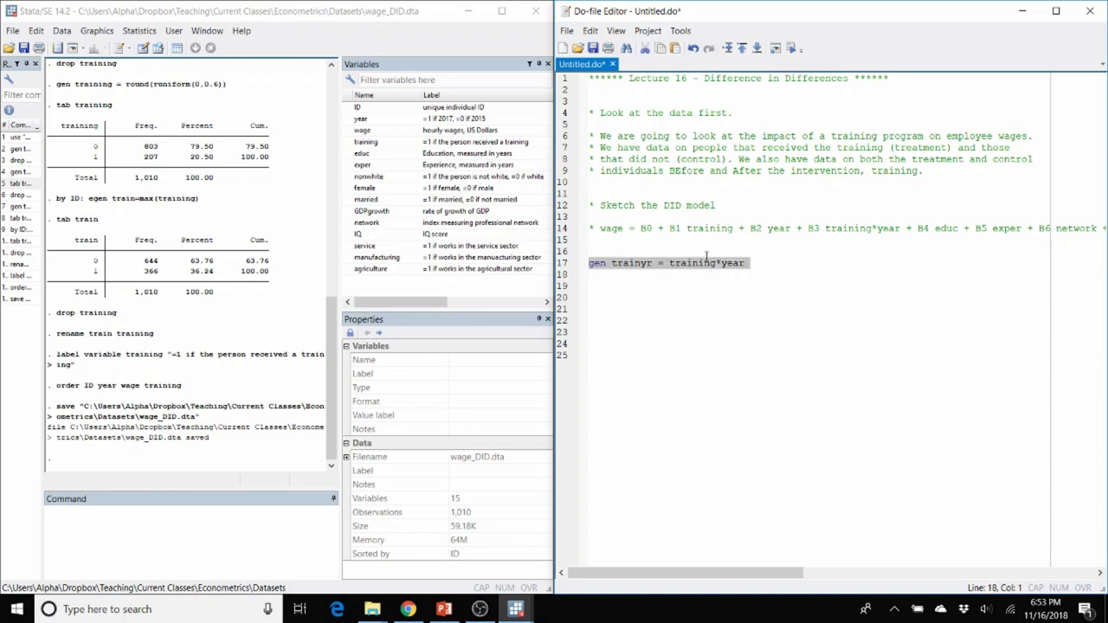
pyautogui.click(789, 48)
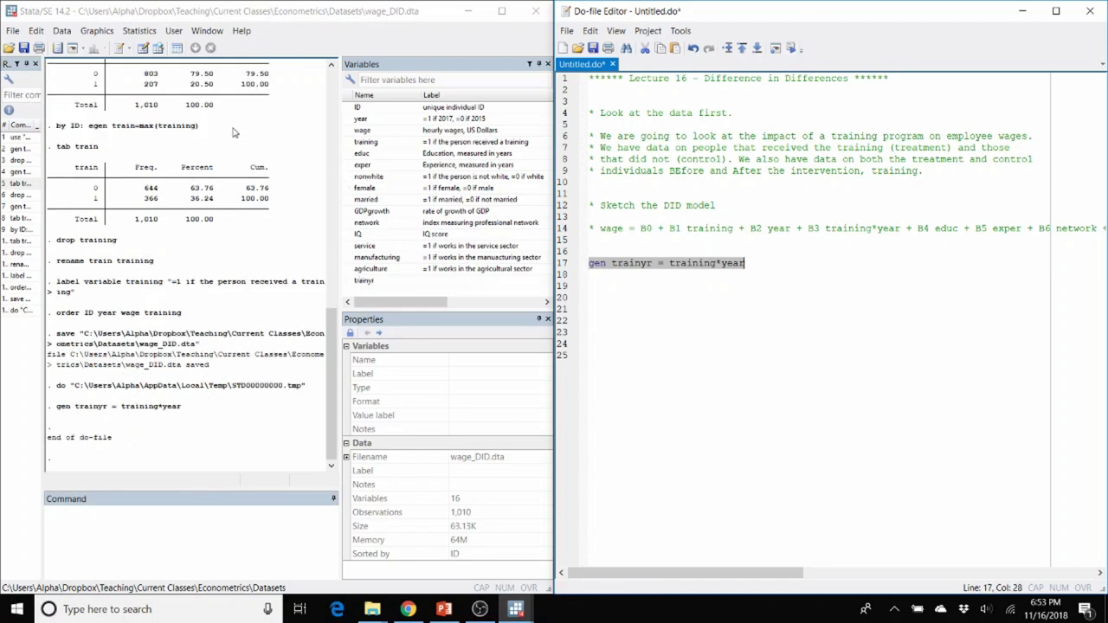
# Try to reorder the dataset from the main window with the command "order ID year training trainyt"
pyautogui.click(236, 511)
pyautogui.write('order')
pyautogui.press('BackSpace')
pyautogui.write('ID year')
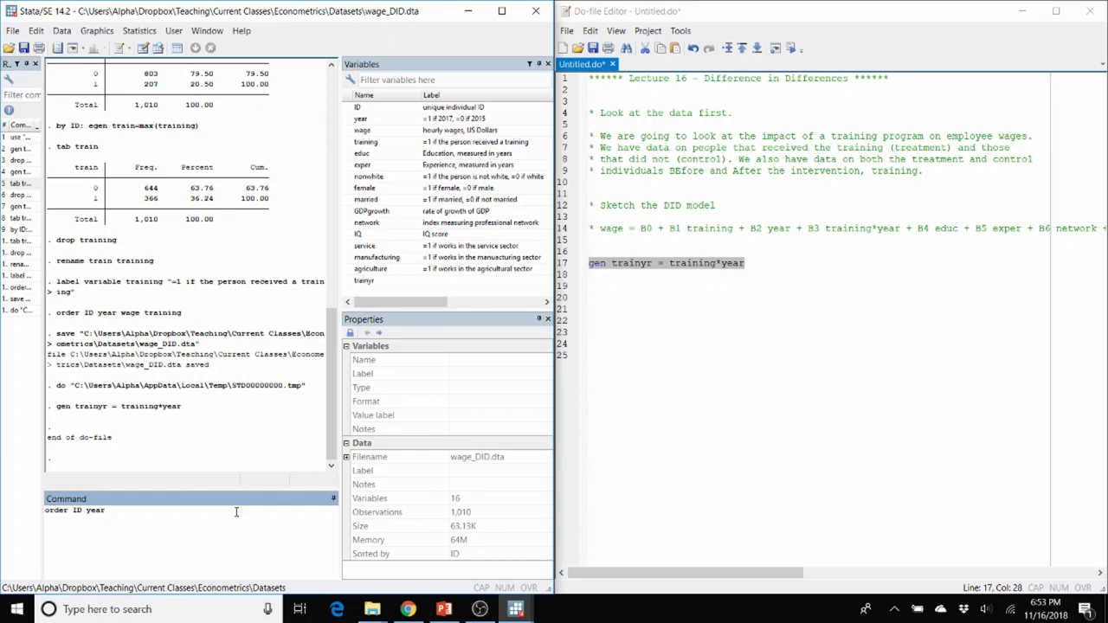
pyautogui.write(' training trainyr')
pyautogui.press('Return')
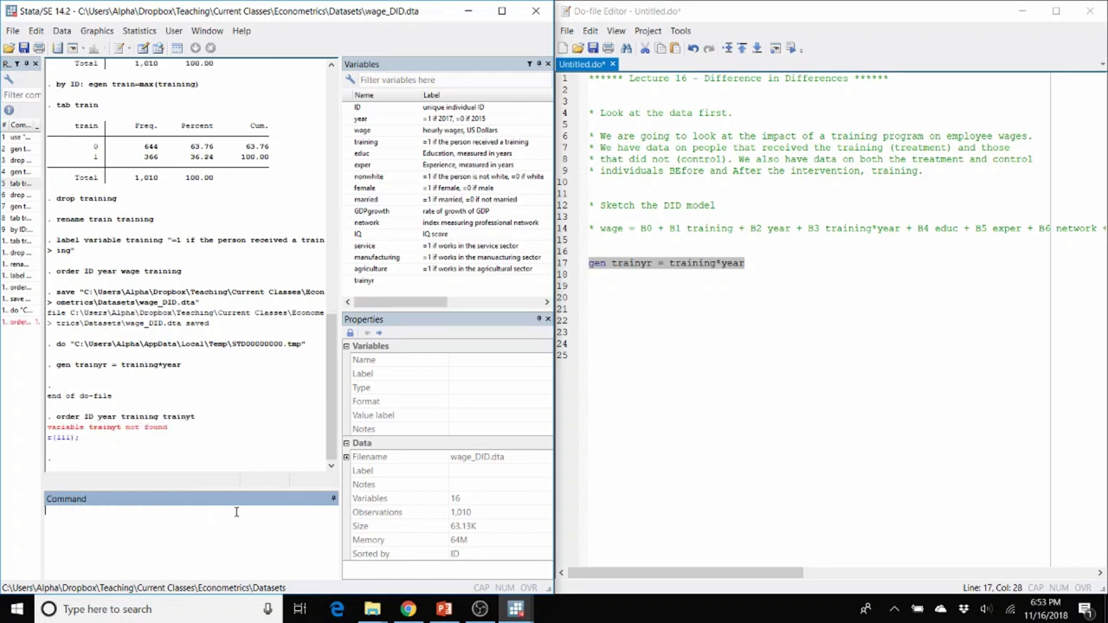
# Recall the last order command, correct trainyt to trainyr and run it
pyautogui.click(19, 321)
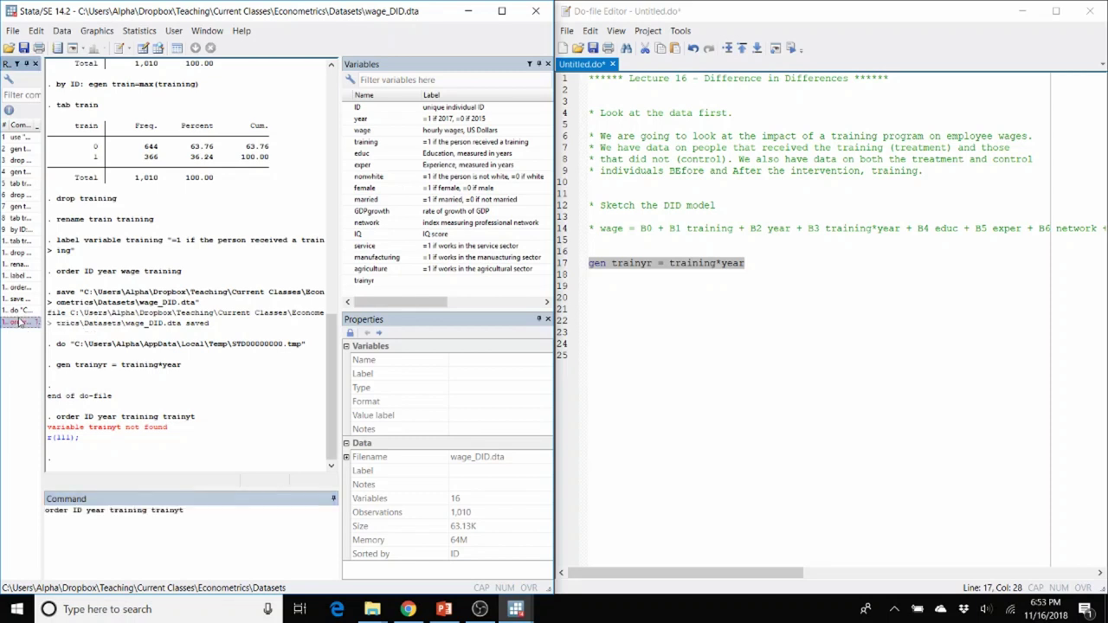
pyautogui.click(199, 511)
pyautogui.press('BackSpace')
pyautogui.write('r')
pyautogui.press('Return')
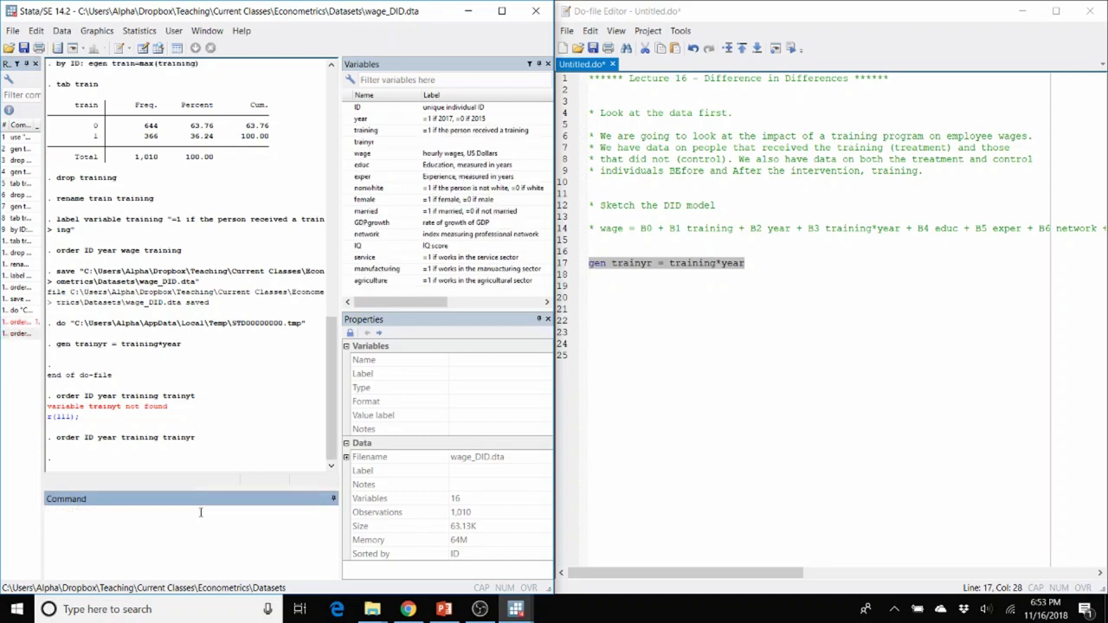
# Open the dataset in the data browser and examine ID, year, training and trainyr for the first person
pyautogui.click(160, 48)
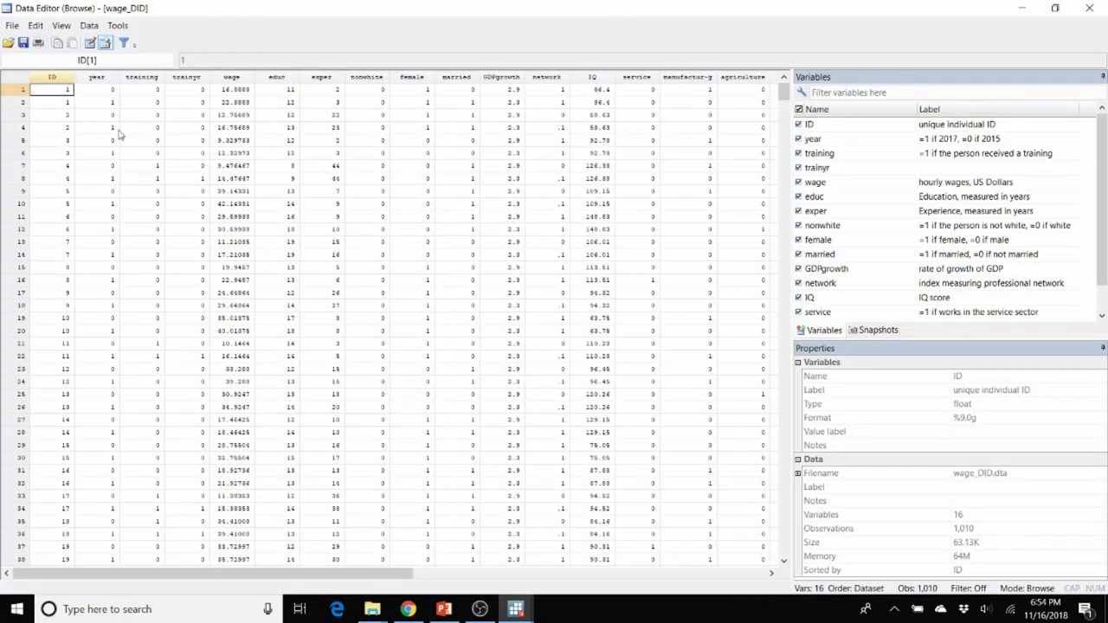
pyautogui.click(69, 78)
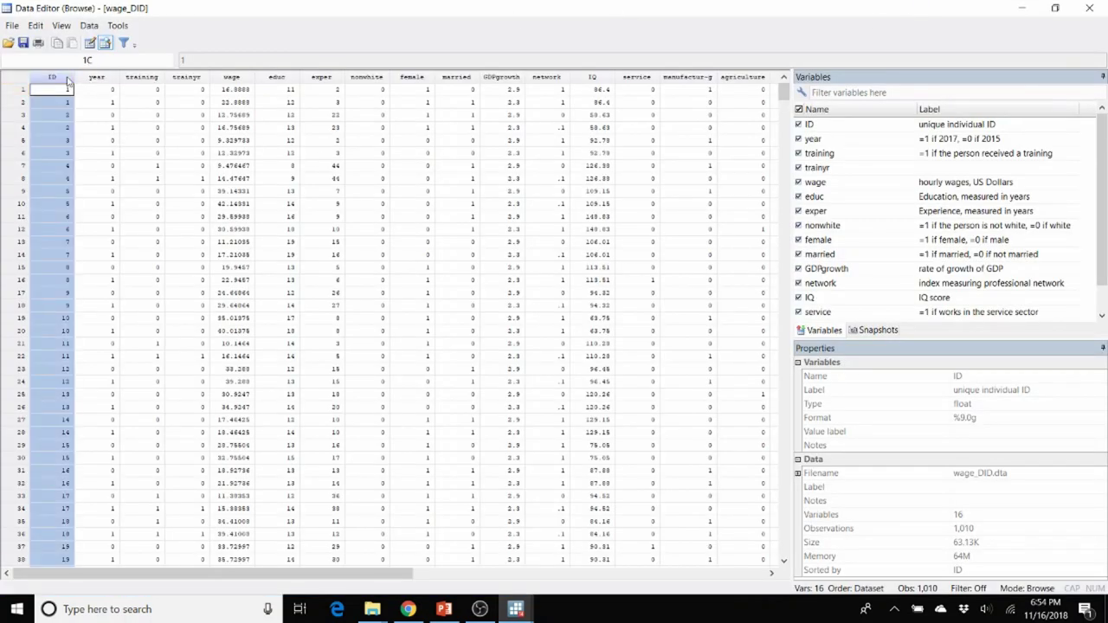
pyautogui.press('Right')
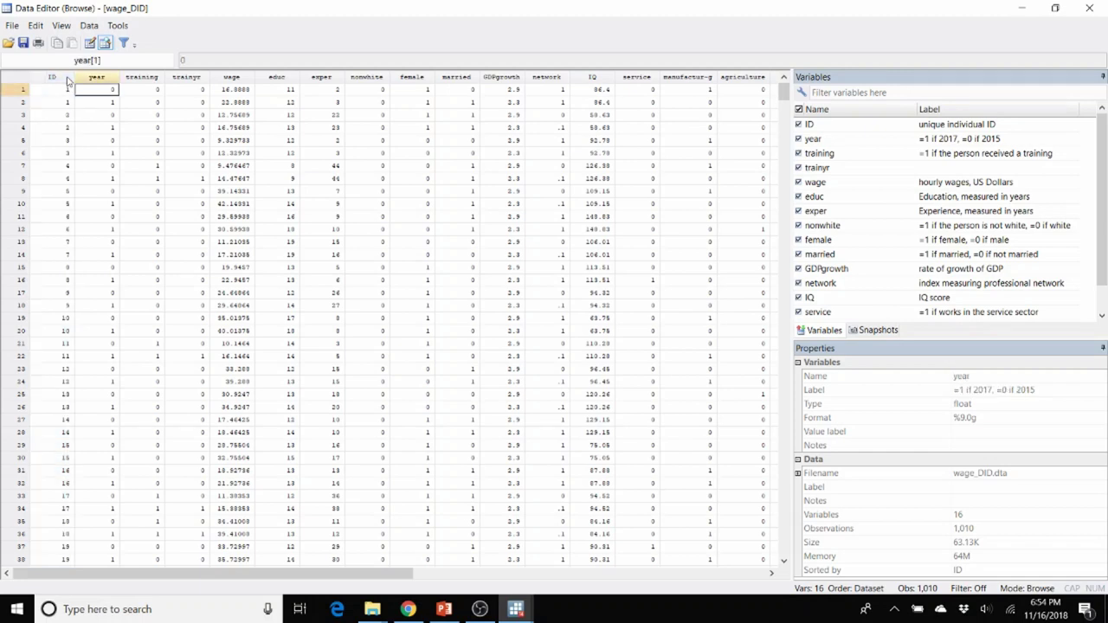
pyautogui.press('Down')
pyautogui.press('Up')
pyautogui.press('Right')
pyautogui.press('Right')
pyautogui.press('Left')
pyautogui.press('Right')
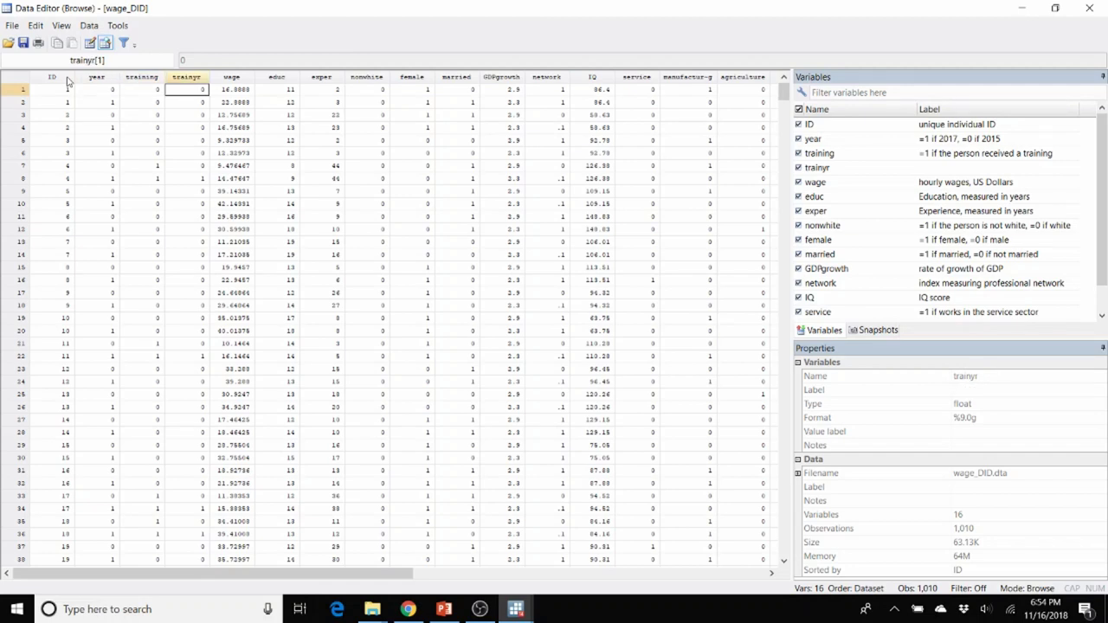
# Examine the trainyr column down to row 7 and check the ID and year values of the person with ID 4
pyautogui.press('Down')
pyautogui.press('Down')
pyautogui.press('Down')
pyautogui.press('Down')
pyautogui.press('Down')
pyautogui.press('Down')
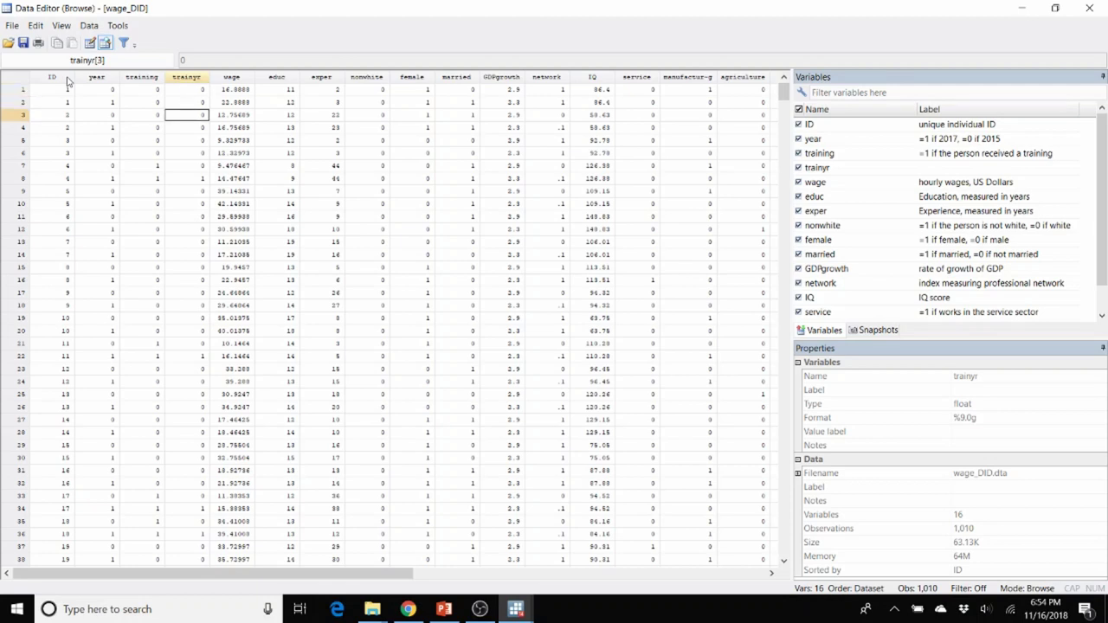
pyautogui.press('Left')
pyautogui.press('Left')
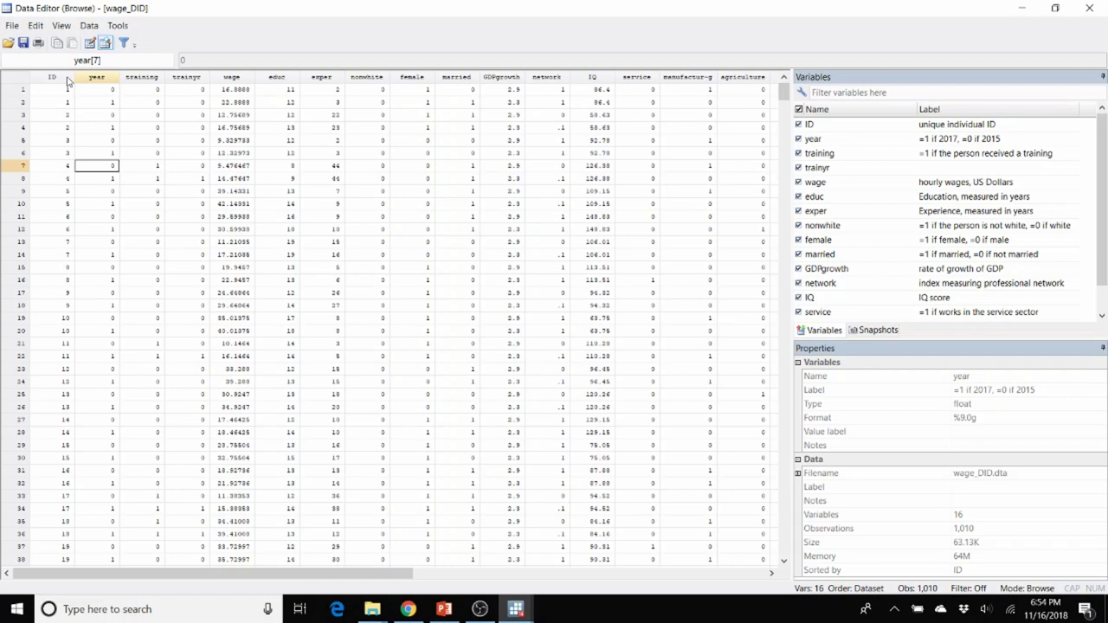
pyautogui.press('Right')
pyautogui.press('Left')
pyautogui.press('Left')
pyautogui.press('Right')
pyautogui.press('Left')
pyautogui.press('Down')
pyautogui.press('Right')
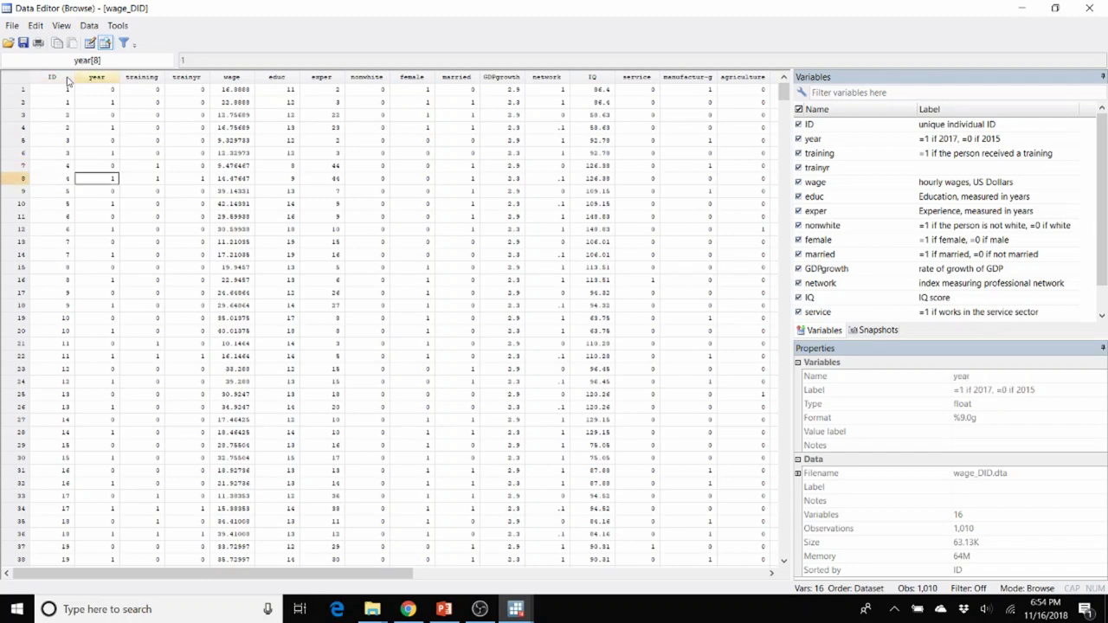
# Compare the training values in rows 7 and 8 and check trainyr in row 8
pyautogui.press('Right')
pyautogui.press('Up')
pyautogui.press('Down')
pyautogui.press('Up')
pyautogui.press('Down')
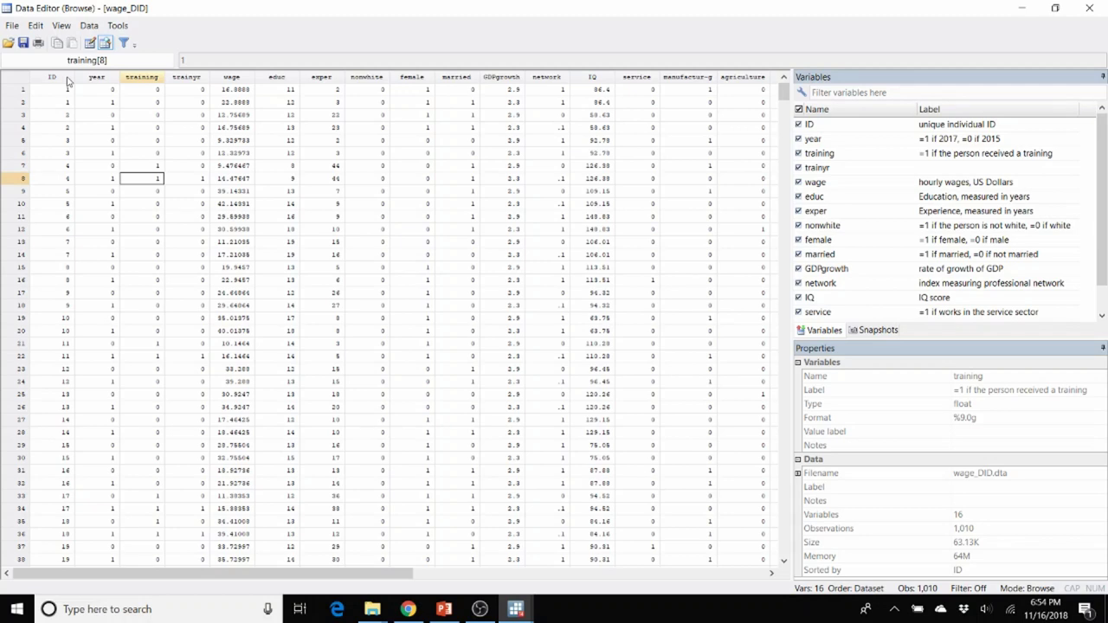
pyautogui.press('Up')
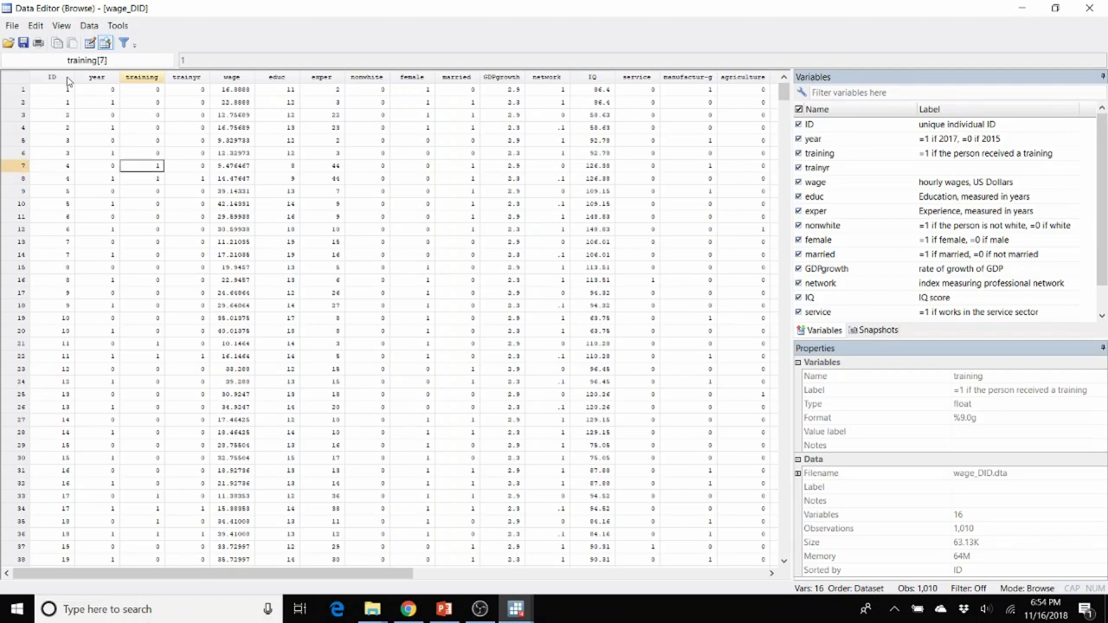
pyautogui.press('Down')
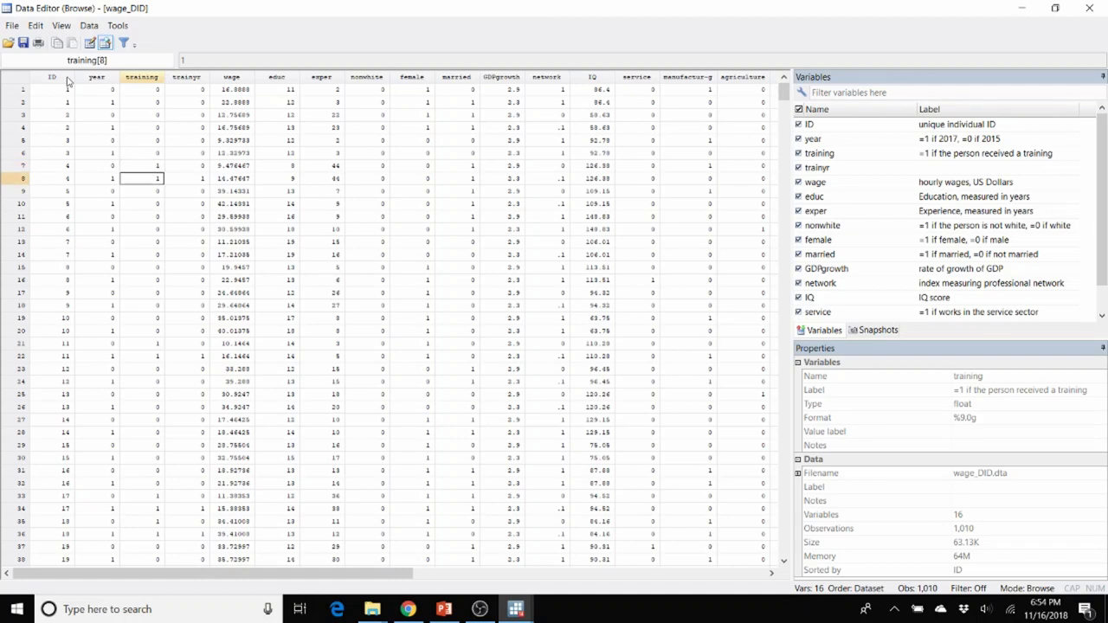
pyautogui.press('Right')
pyautogui.press('Left')
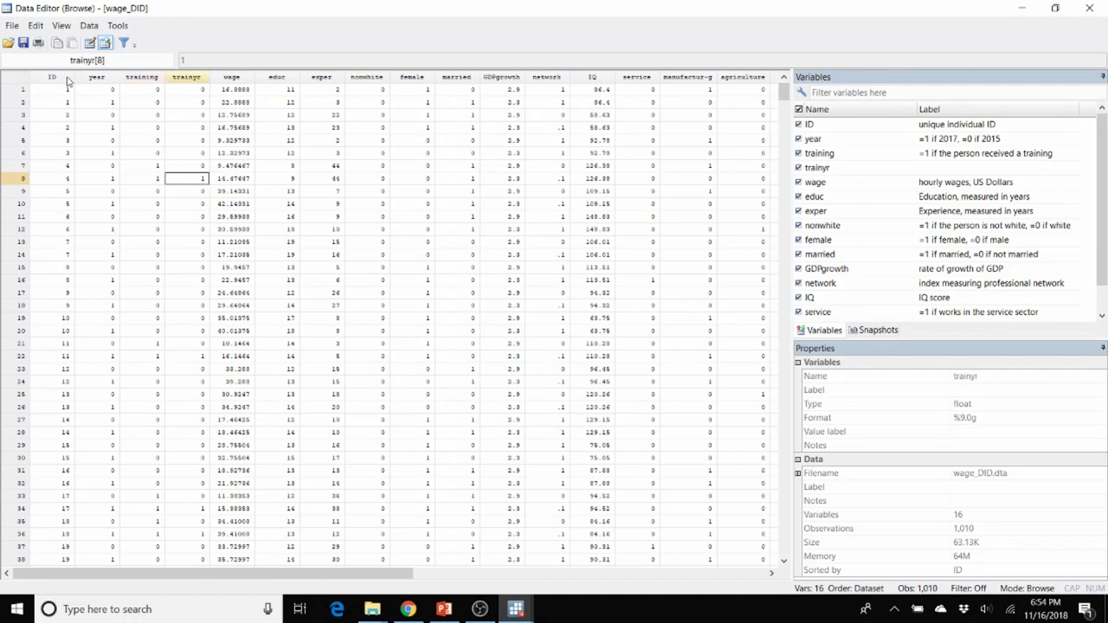
# Go back to the first person and compare year, training and trainyr across rows 1 and 2
pyautogui.press('Up')
pyautogui.press('Up')
pyautogui.press('Up')
pyautogui.press('Up')
pyautogui.press('Up')
pyautogui.press('Up')
pyautogui.press('Up')
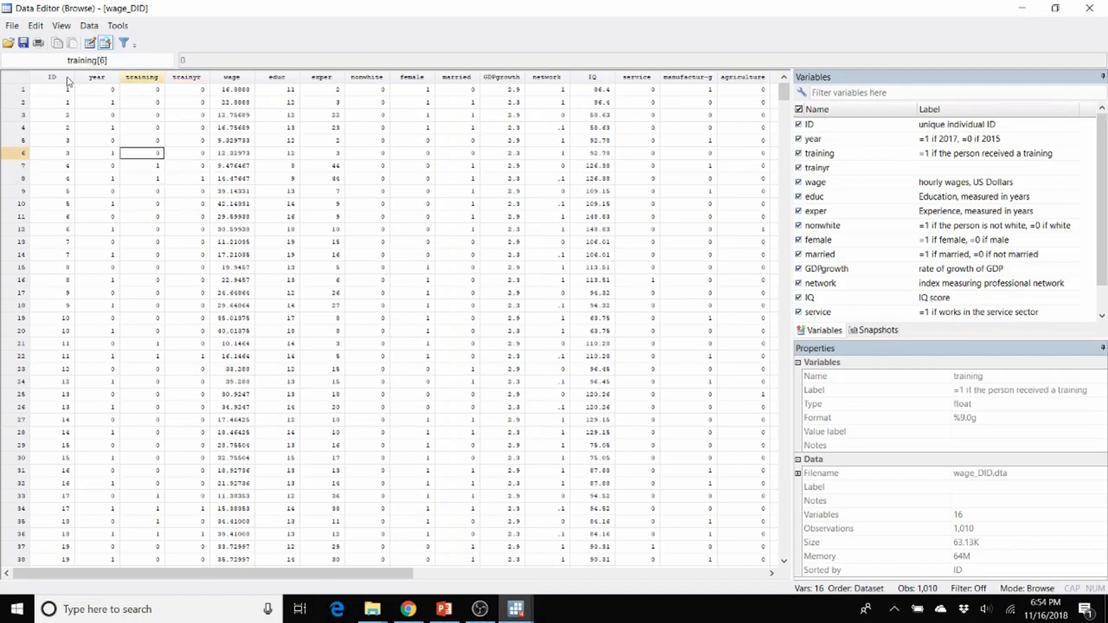
pyautogui.press('Left')
pyautogui.press('Right')
pyautogui.press('Left')
pyautogui.press('Right')
pyautogui.press('Left')
pyautogui.press('Right')
pyautogui.press('Right')
pyautogui.press('Left')
pyautogui.press('Left')
pyautogui.press('Down')
pyautogui.press('Right')
pyautogui.press('Right')
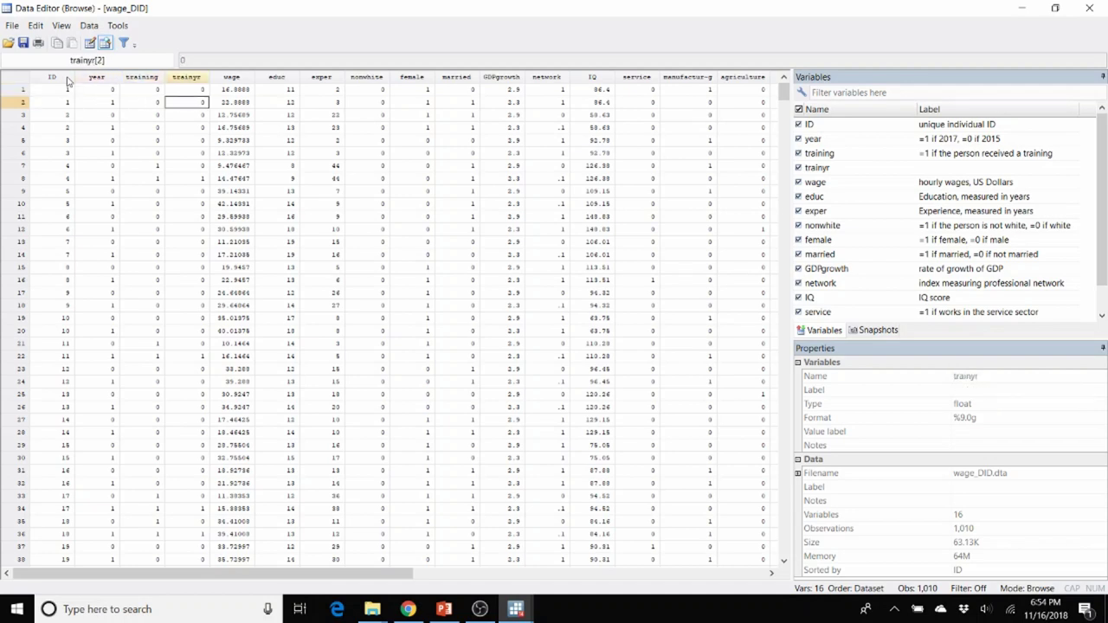
# Check year and training against the trainyr interaction from row 3 down to row 7
pyautogui.press('Down')
pyautogui.press('Left')
pyautogui.press('Left')
pyautogui.press('Right')
pyautogui.press('Right')
pyautogui.press('Down')
pyautogui.press('Down')
pyautogui.press('Down')
pyautogui.press('Left')
pyautogui.press('Down')
pyautogui.press('Left')
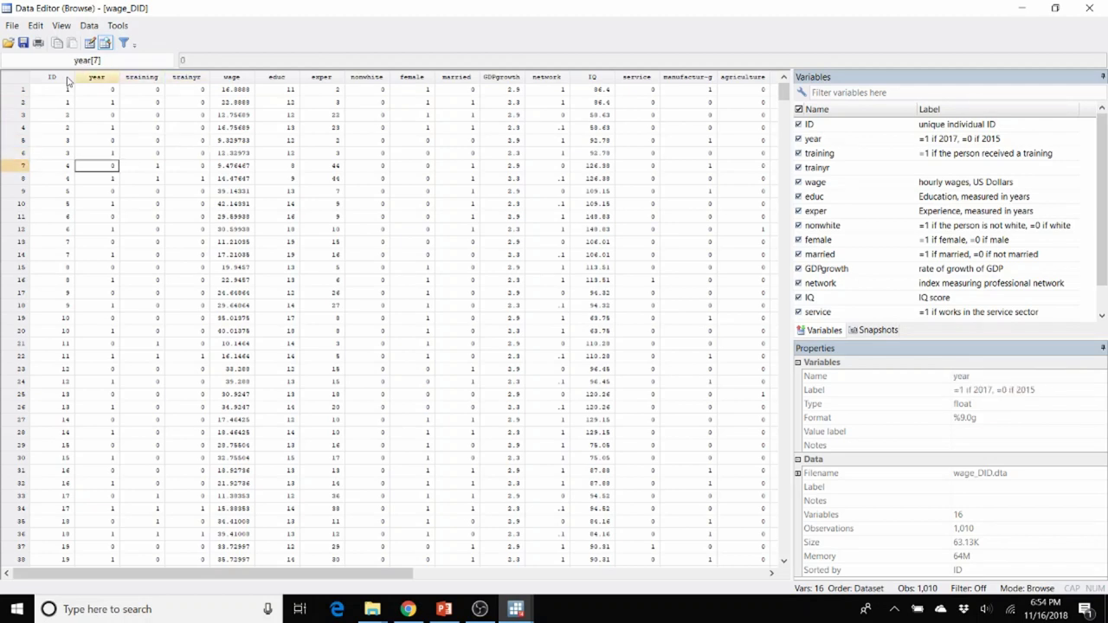
pyautogui.press('Right')
pyautogui.press('Right')
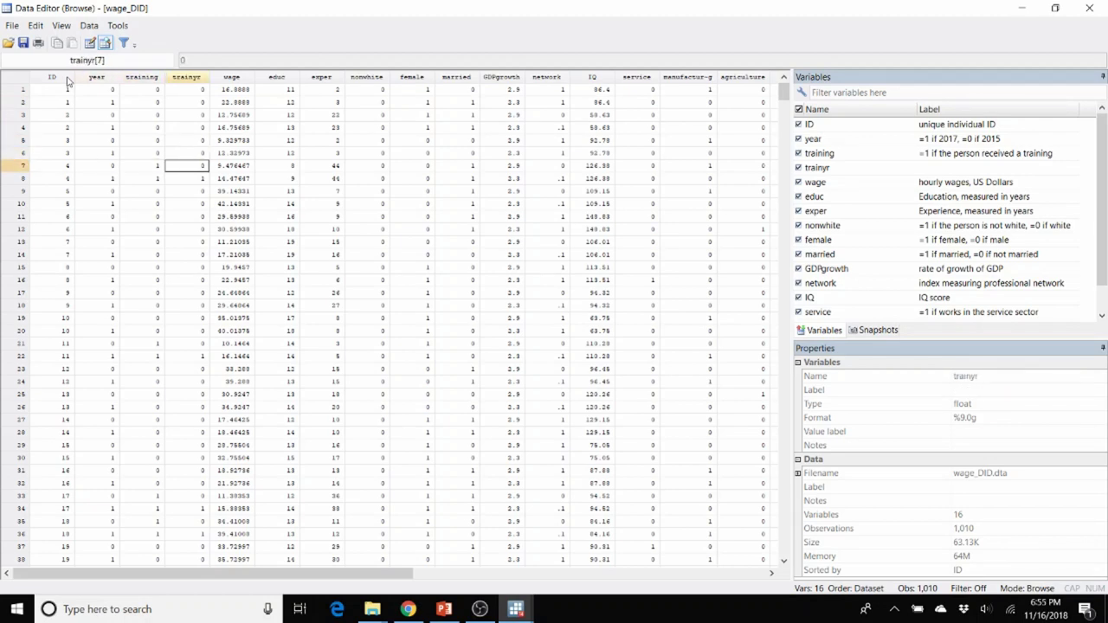
# Compare year, training and trainyr between rows 7 and 8 for the person with ID 4
pyautogui.press('Left')
pyautogui.press('Left')
pyautogui.press('Right')
pyautogui.press('Right')
pyautogui.press('Down')
pyautogui.press('Left')
pyautogui.press('Left')
pyautogui.press('Right')
pyautogui.press('Right')
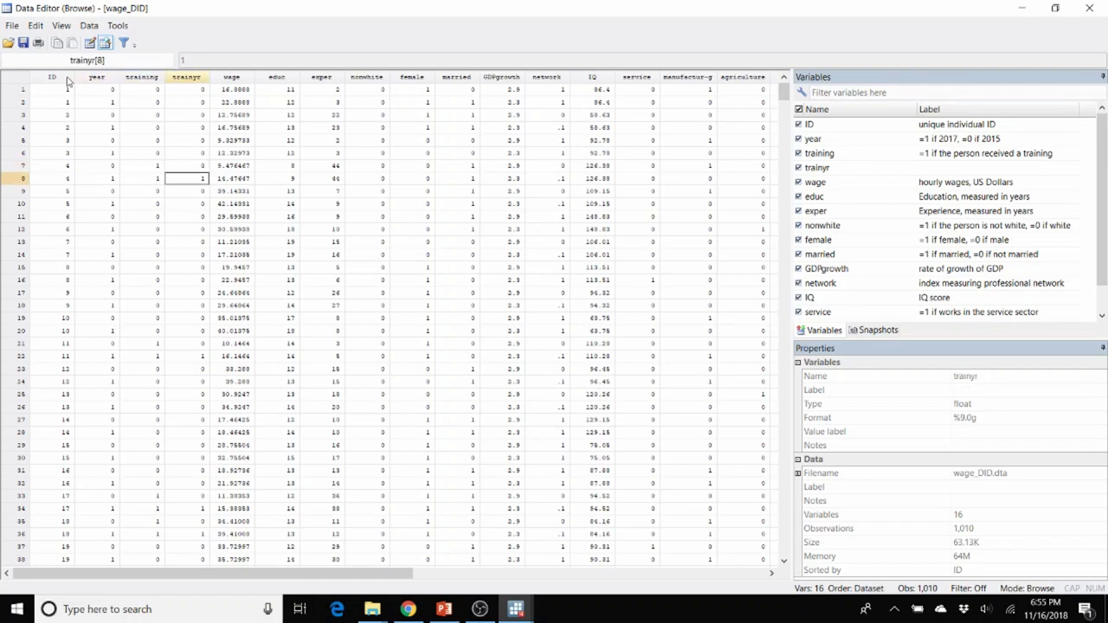
# Examine how year and training combine into trainyr in row 8, and close the data browser
pyautogui.press('Left')
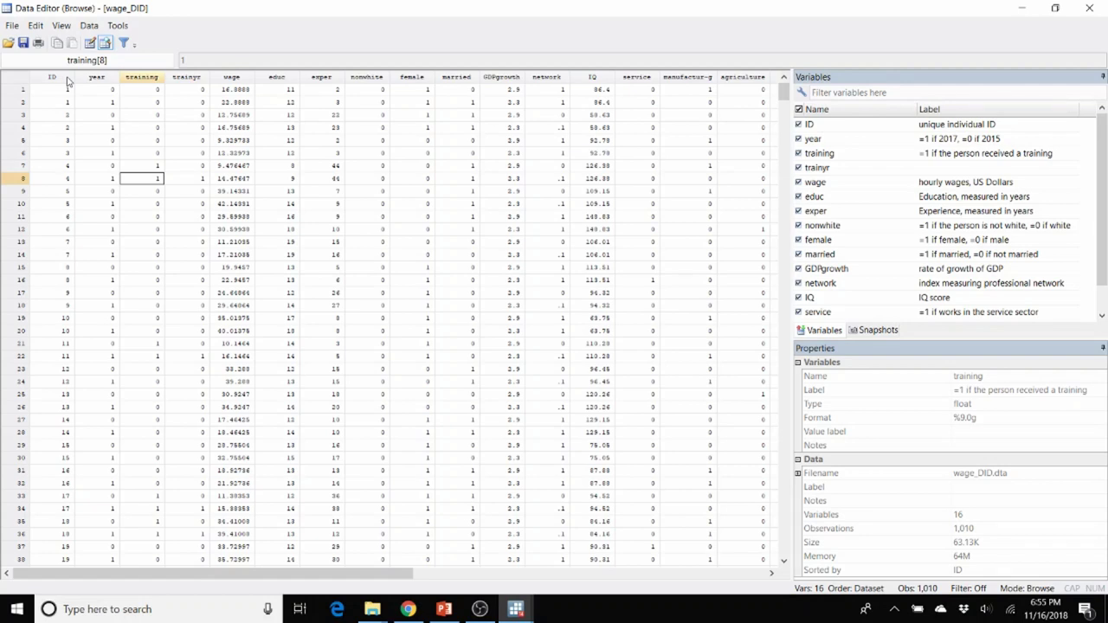
pyautogui.press('Left')
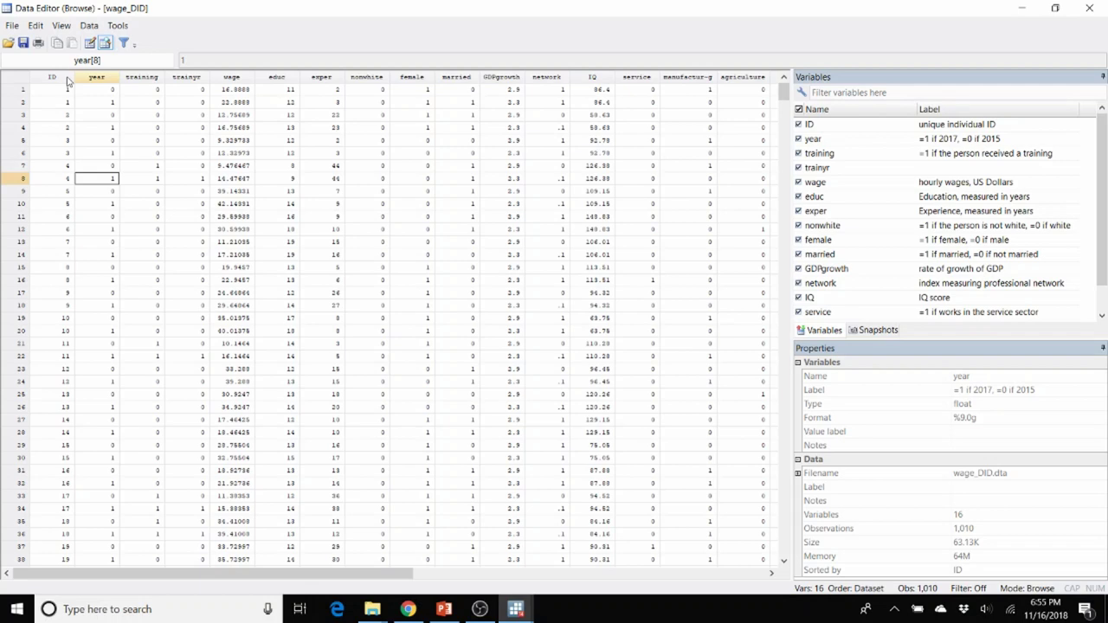
pyautogui.press('Right')
pyautogui.press('Right')
pyautogui.press('Left')
pyautogui.press('Left')
pyautogui.press('Right')
pyautogui.press('Right')
pyautogui.press('Left')
pyautogui.press('Right')
pyautogui.press('Right')
pyautogui.press('Left')
pyautogui.press('Left')
pyautogui.press('Right')
pyautogui.press('Left')
pyautogui.press('Left')
pyautogui.press('Right')
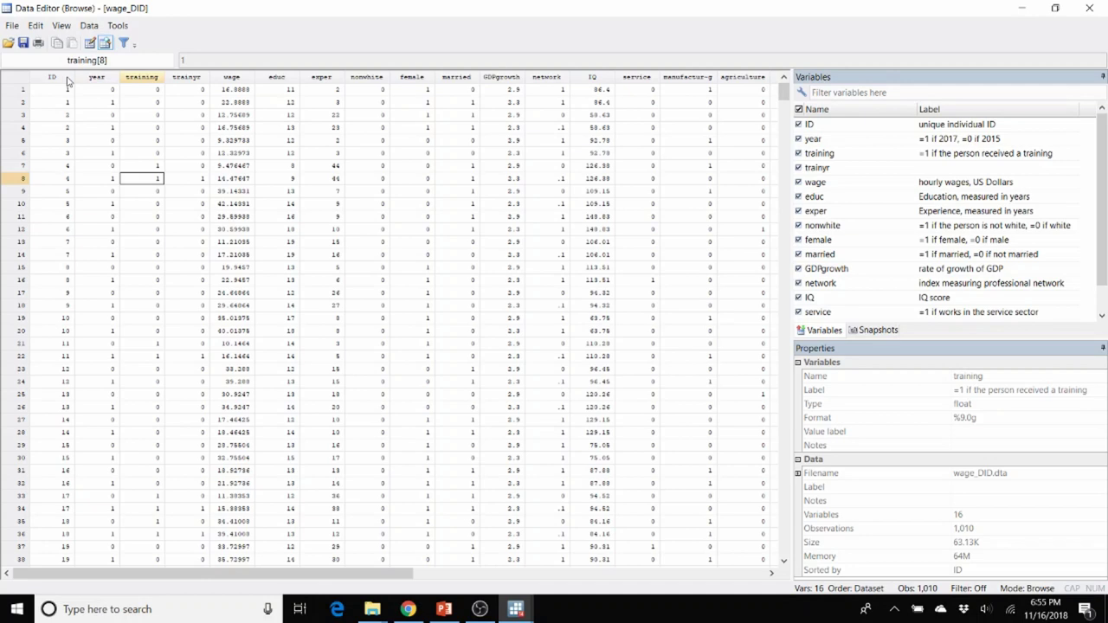
pyautogui.press('Right')
pyautogui.press('Left')
pyautogui.press('Left')
pyautogui.press('Right')
pyautogui.press('Right')
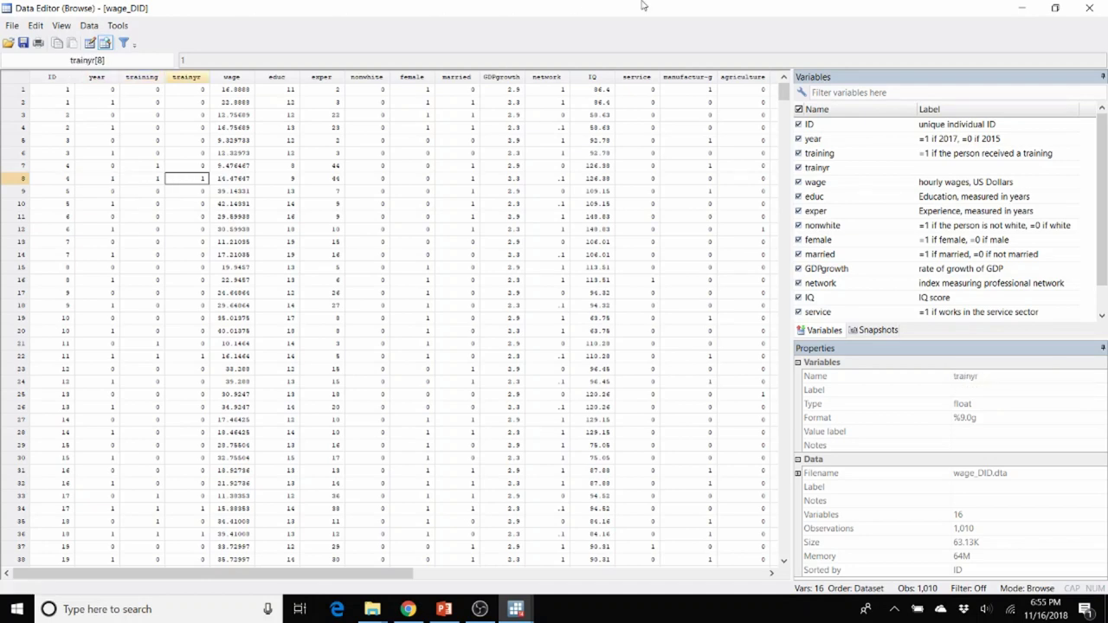
pyautogui.click(1087, 7)
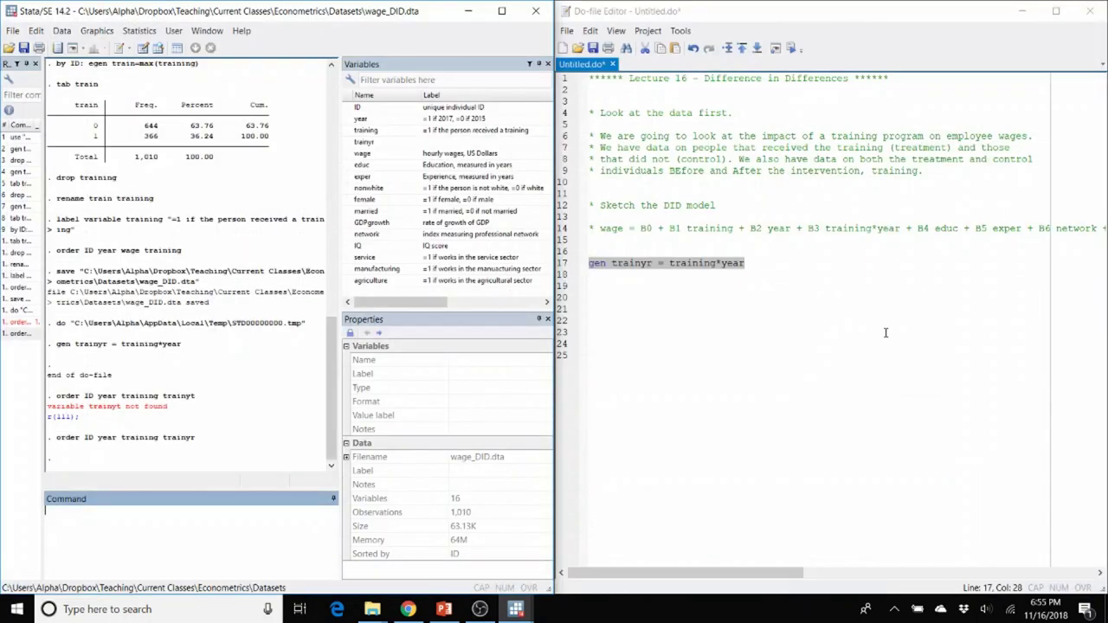
# Add the comment heading "* DID regression" on line 21, a few lines below the gen trainyr command
pyautogui.click(765, 264)
pyautogui.press('Return')
pyautogui.press('Return')
pyautogui.press('Return')
pyautogui.press('Return')
pyautogui.write('* DID regression')
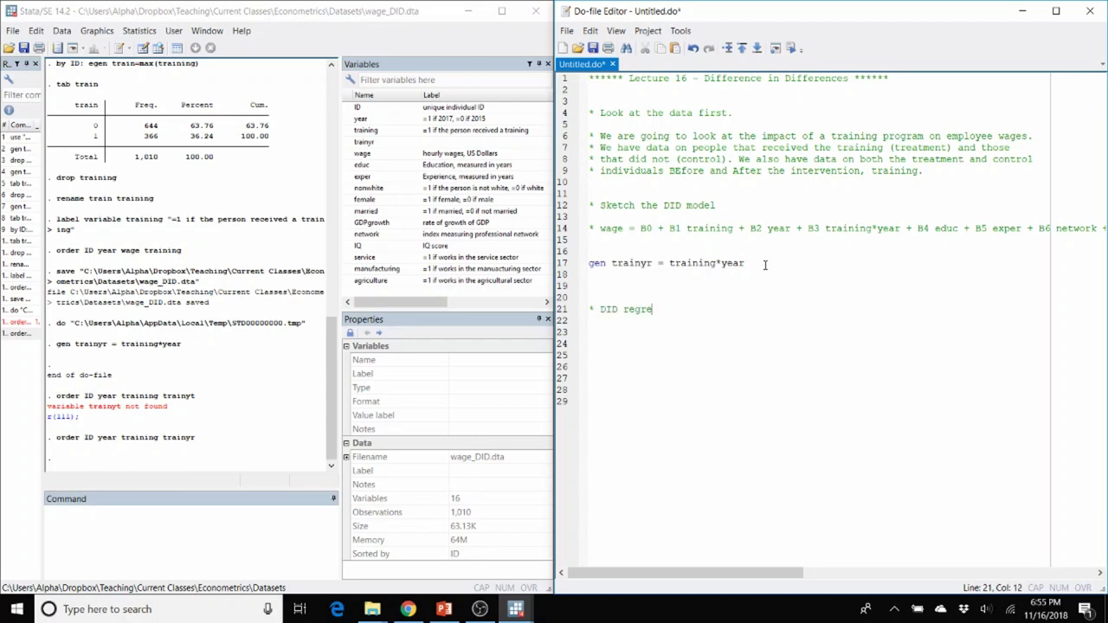
# Write the DID regression on line 23 under the heading: "reg wage training year trainyr educ exper network, robust"
pyautogui.press('Return')
pyautogui.press('Return')
pyautogui.write('reg wag')
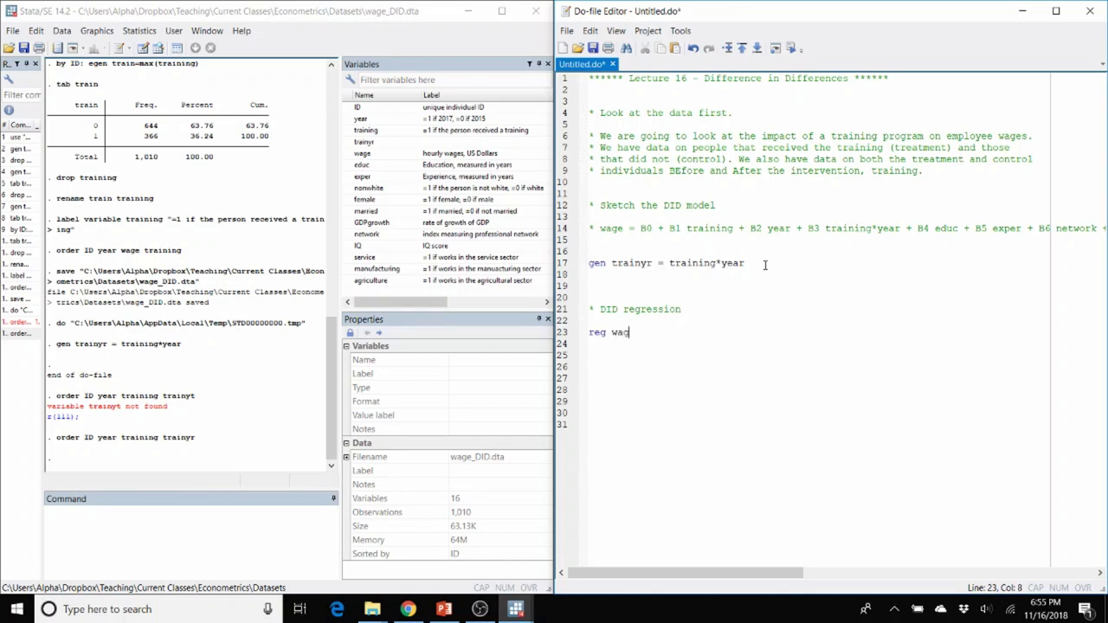
pyautogui.write('e train year t')
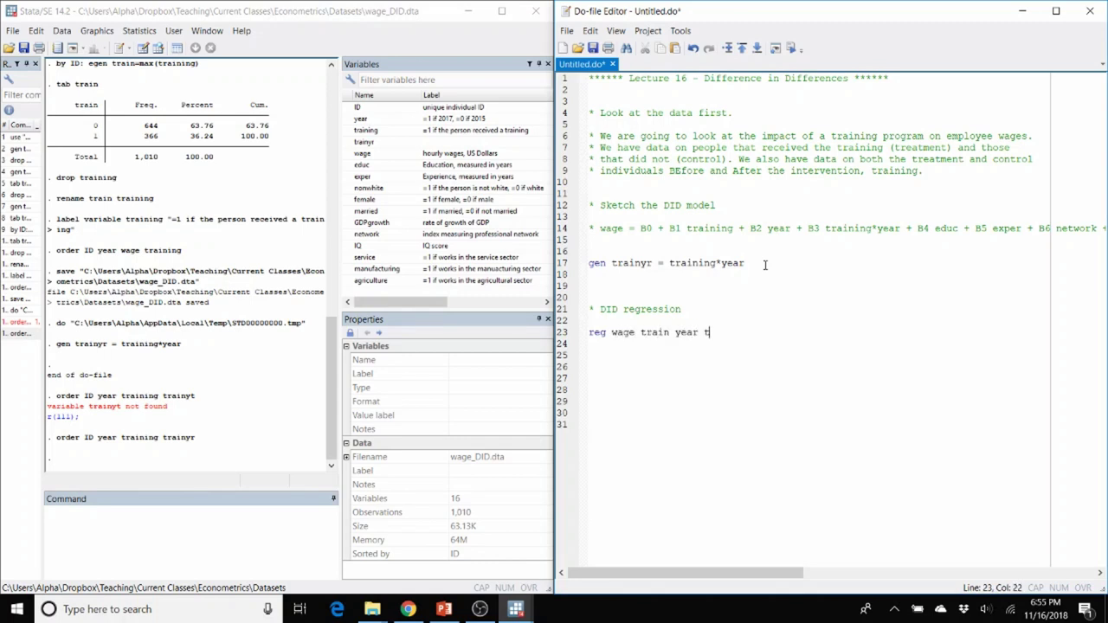
pyautogui.press('BackSpace')
pyautogui.press('BackSpace')
pyautogui.press('BackSpace')
pyautogui.press('BackSpace')
pyautogui.press('BackSpace')
pyautogui.press('BackSpace')
pyautogui.press('BackSpace')
pyautogui.write('ing year trainyr educ exper')
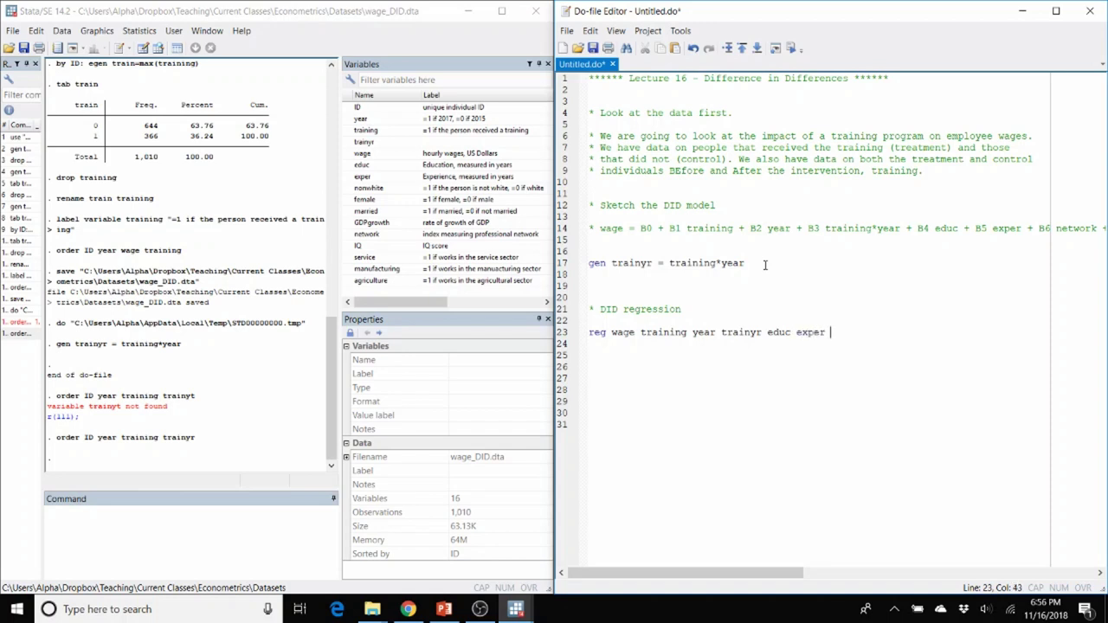
pyautogui.write(' network')
pyautogui.press('BackSpace')
pyautogui.write(', robust')
# Try to raise wage by 1 for treated post-period observations with the command "replace wage=wage+1 if traingyr==1"
pyautogui.click(277, 527)
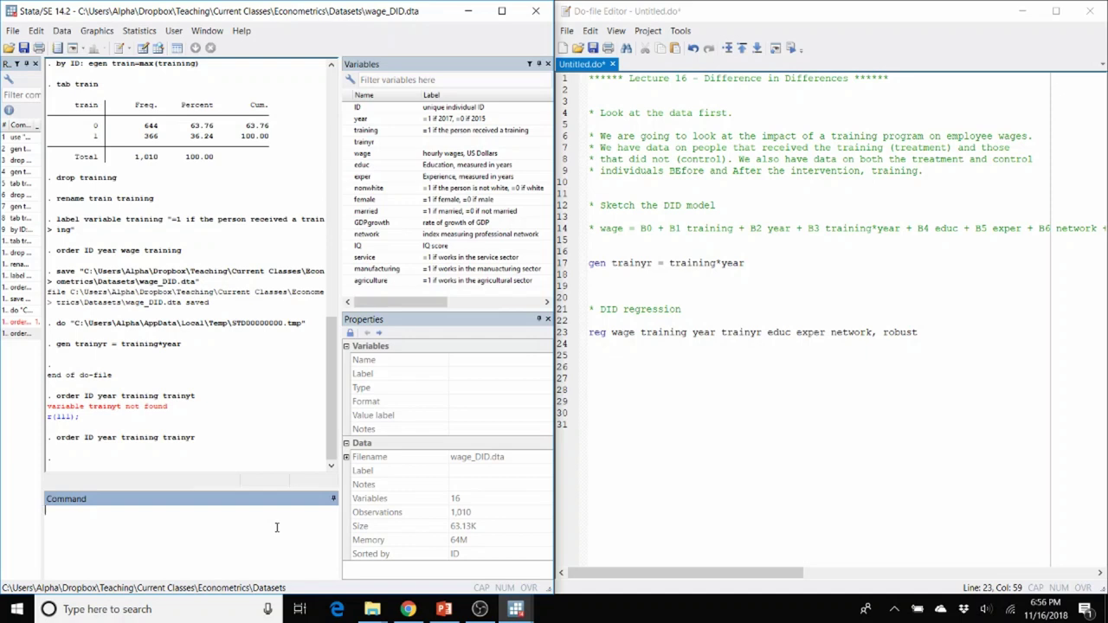
pyautogui.write('replacewage')
pyautogui.press('BackSpace')
pyautogui.press('BackSpace')
pyautogui.press('BackSpace')
pyautogui.press('BackSpace')
pyautogui.write('wage=wage+1 if traingyr==1')
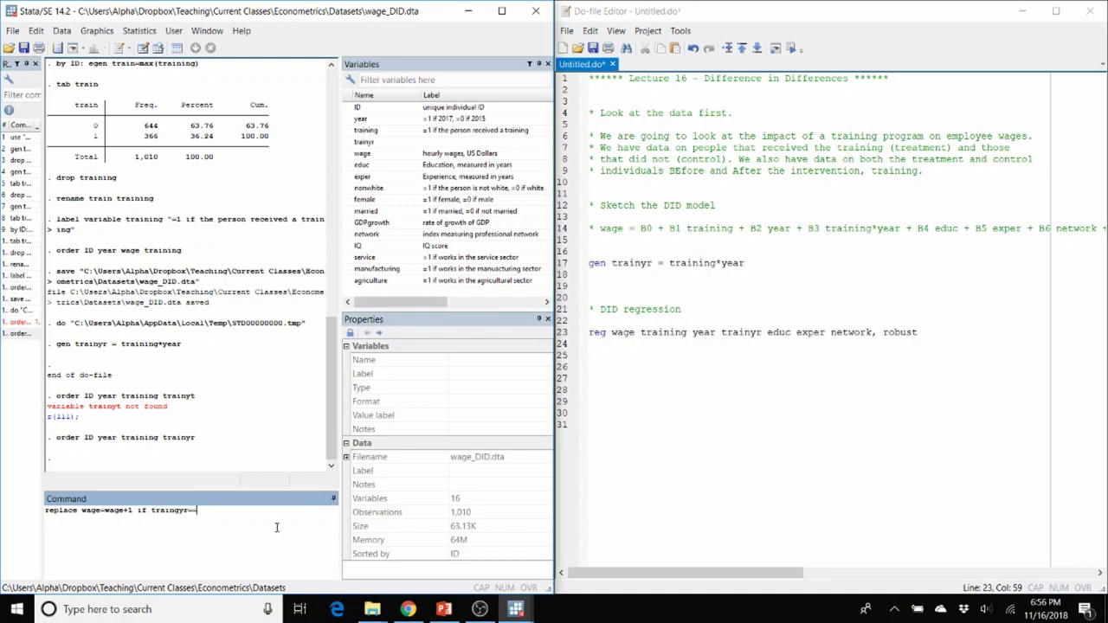
pyautogui.press('Return')
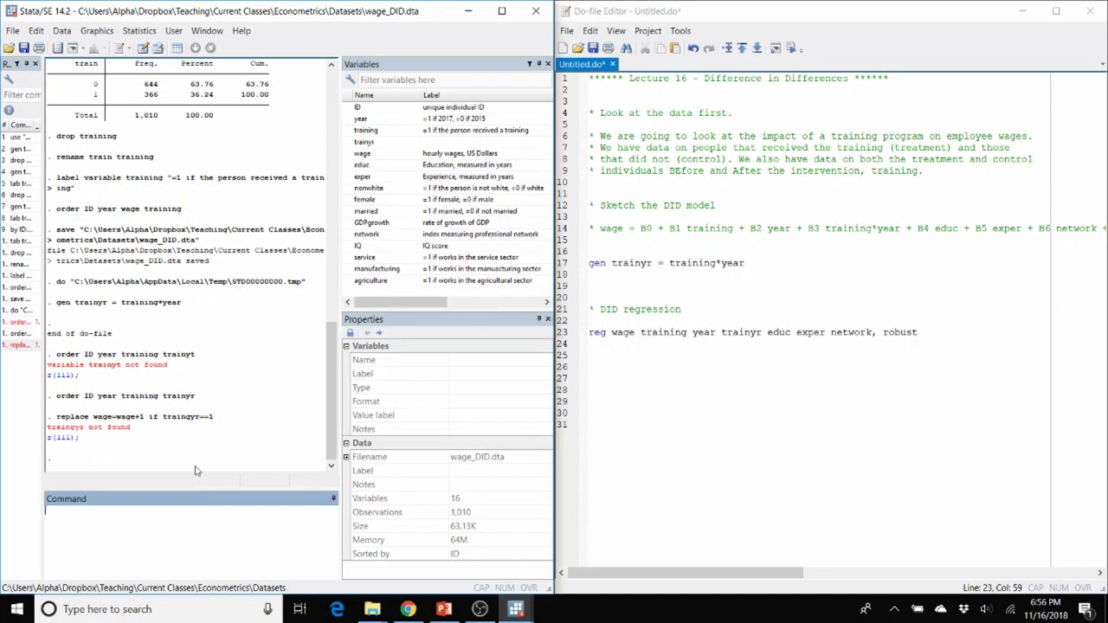
# Recall the last replace command, correct its condition variable to trainyr, and run "replace wage=wage+1 if trainyr==1"
pyautogui.click(19, 345)
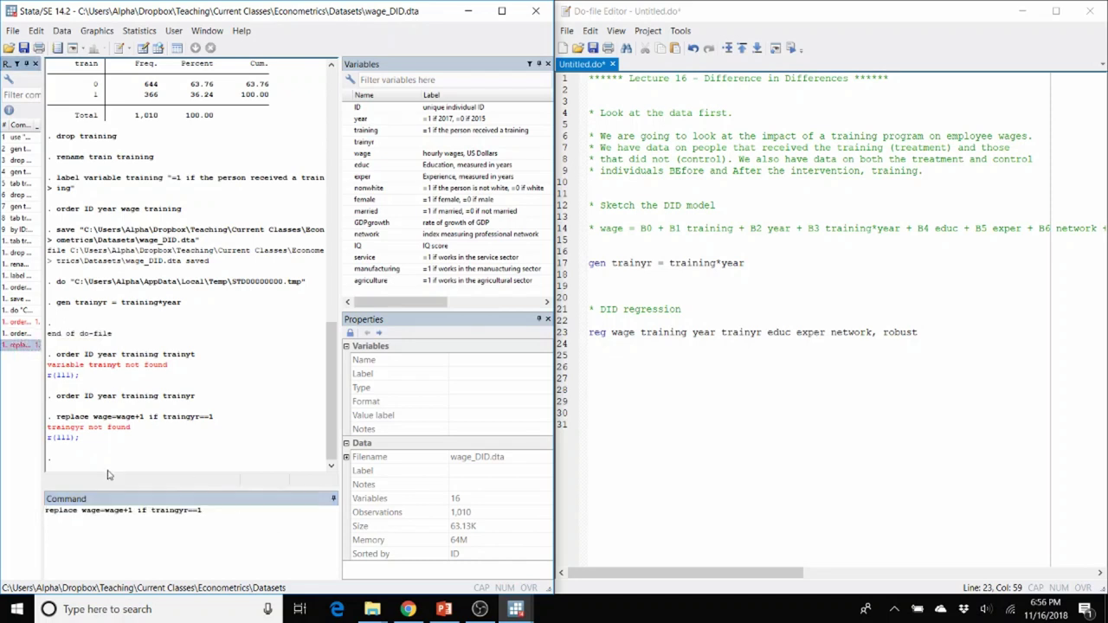
pyautogui.click(179, 509)
pyautogui.press('BackSpace')
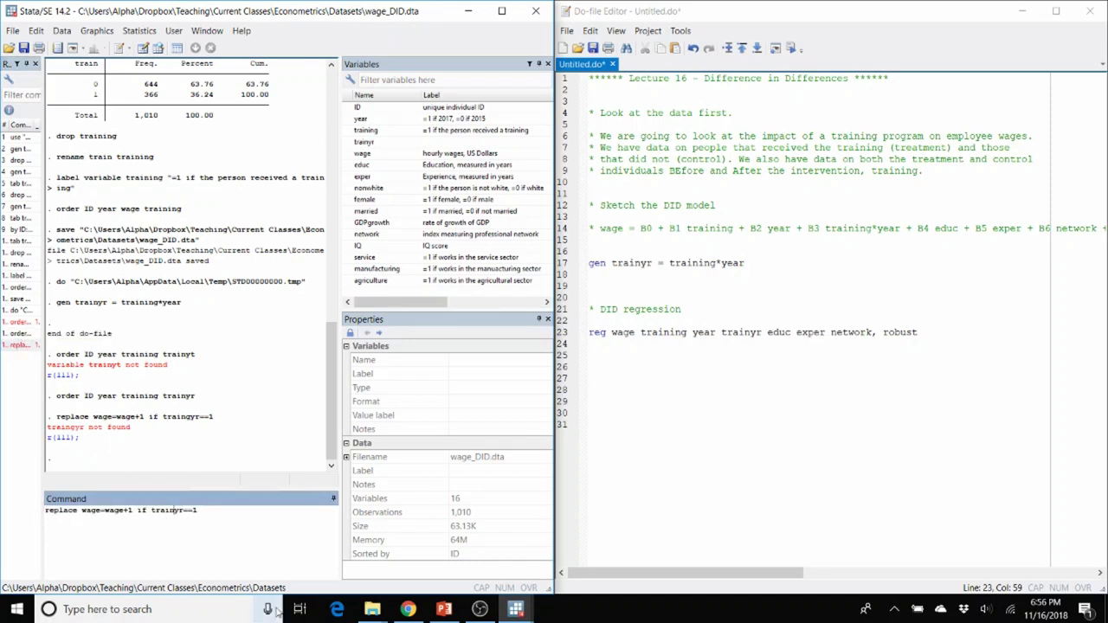
pyautogui.press('Return')
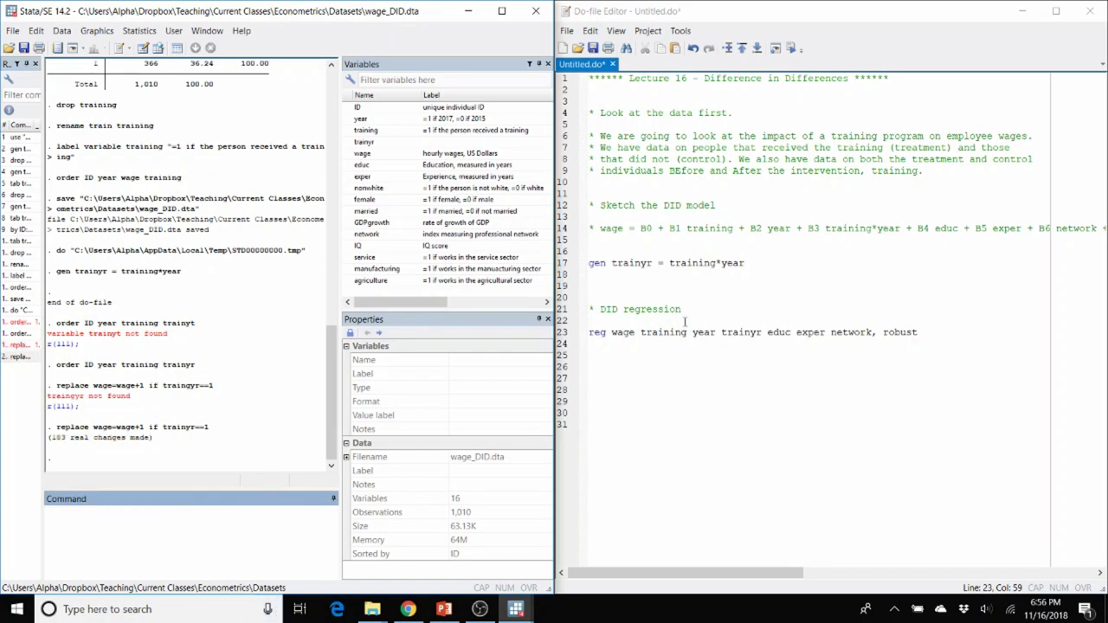